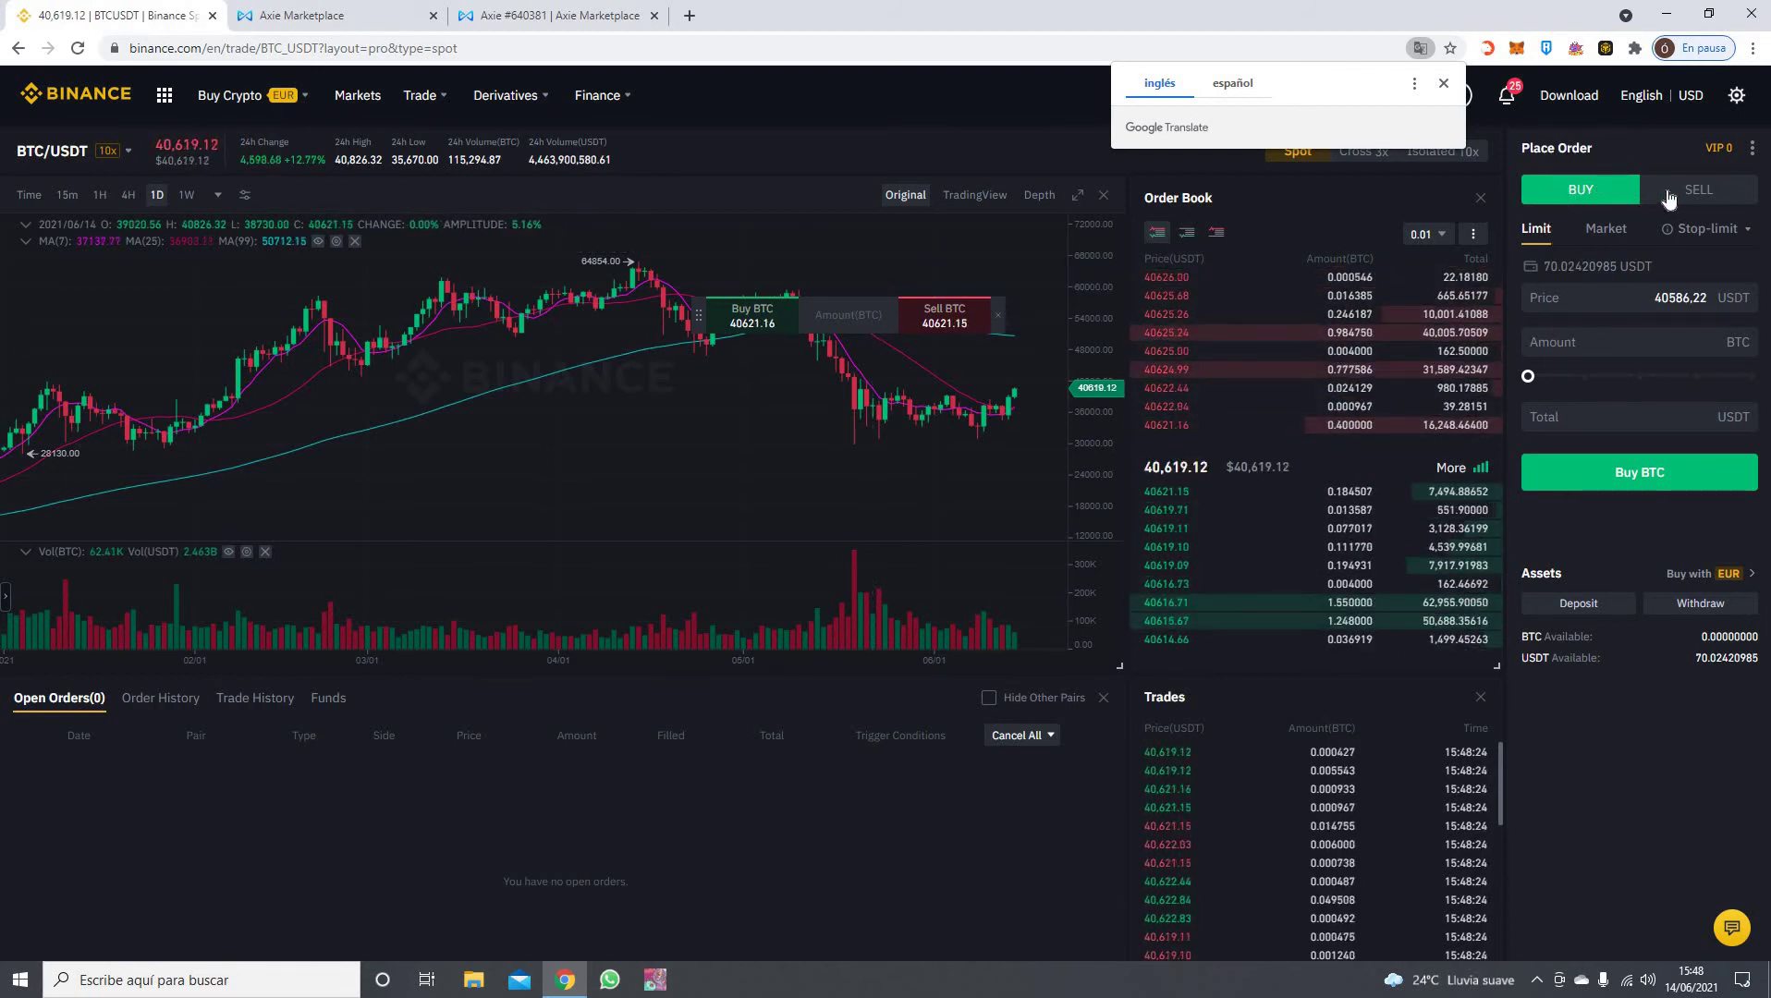
Search the trading pairs for axs and switch to the AXS/USDT market
left_click(45, 153)
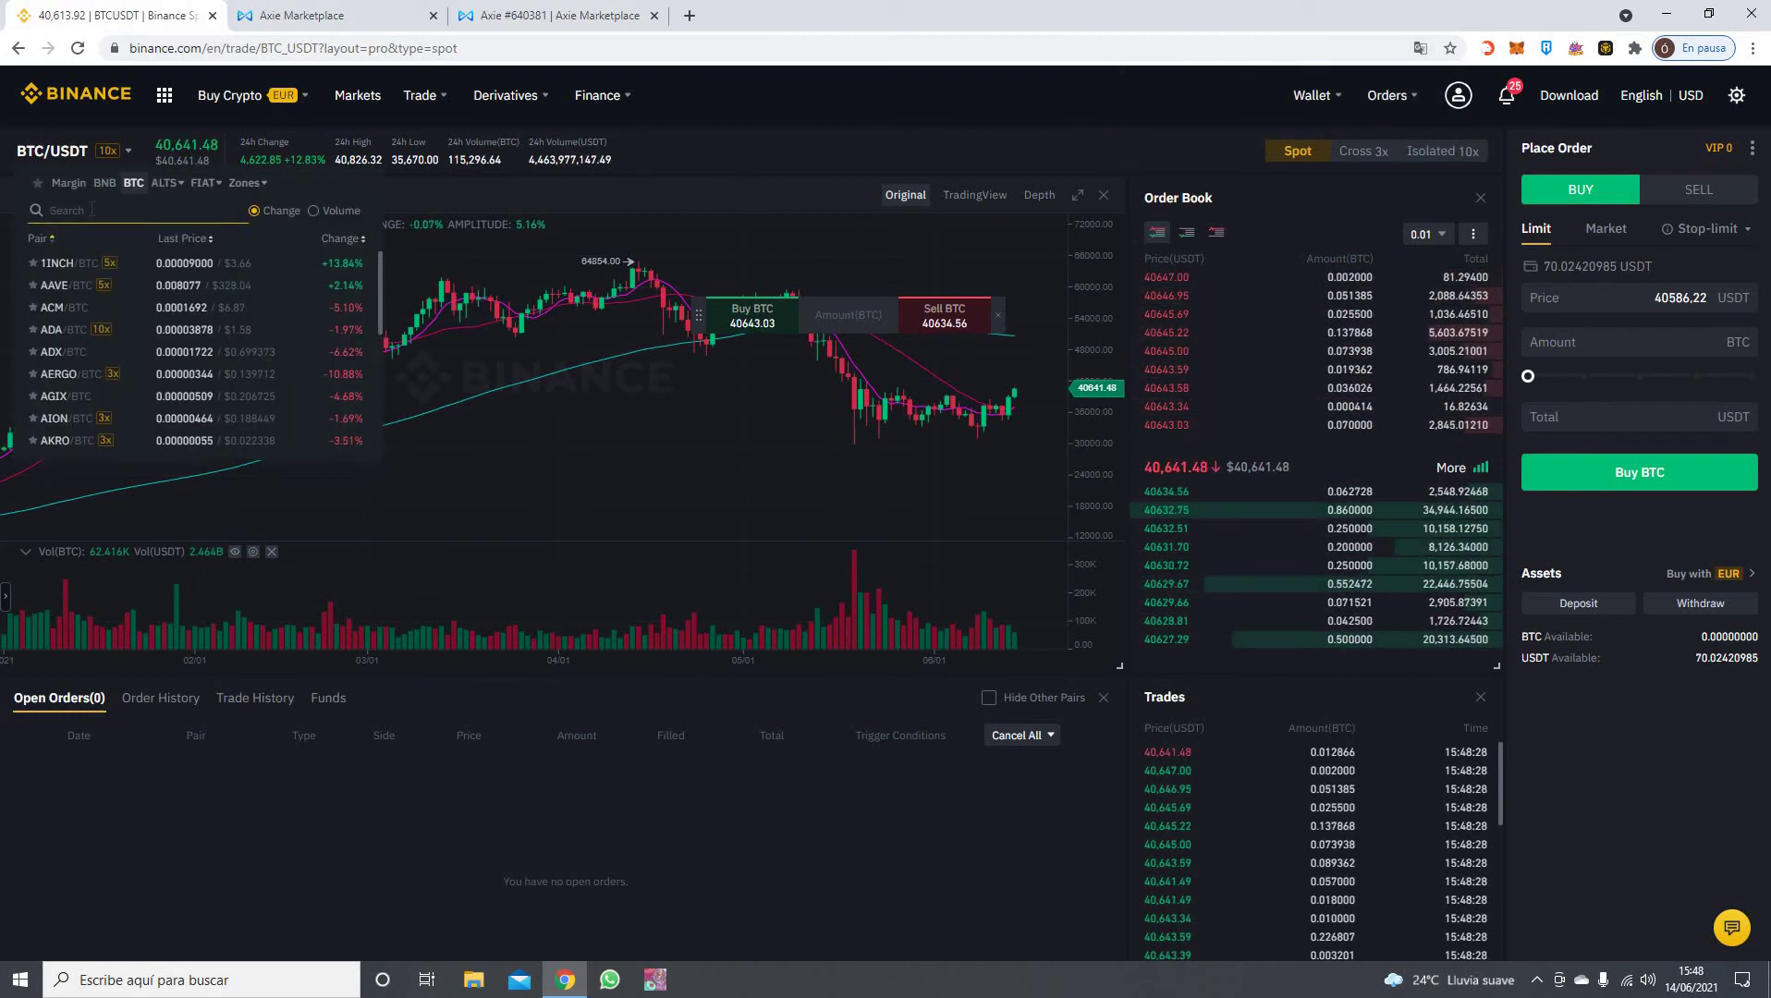
type("axs")
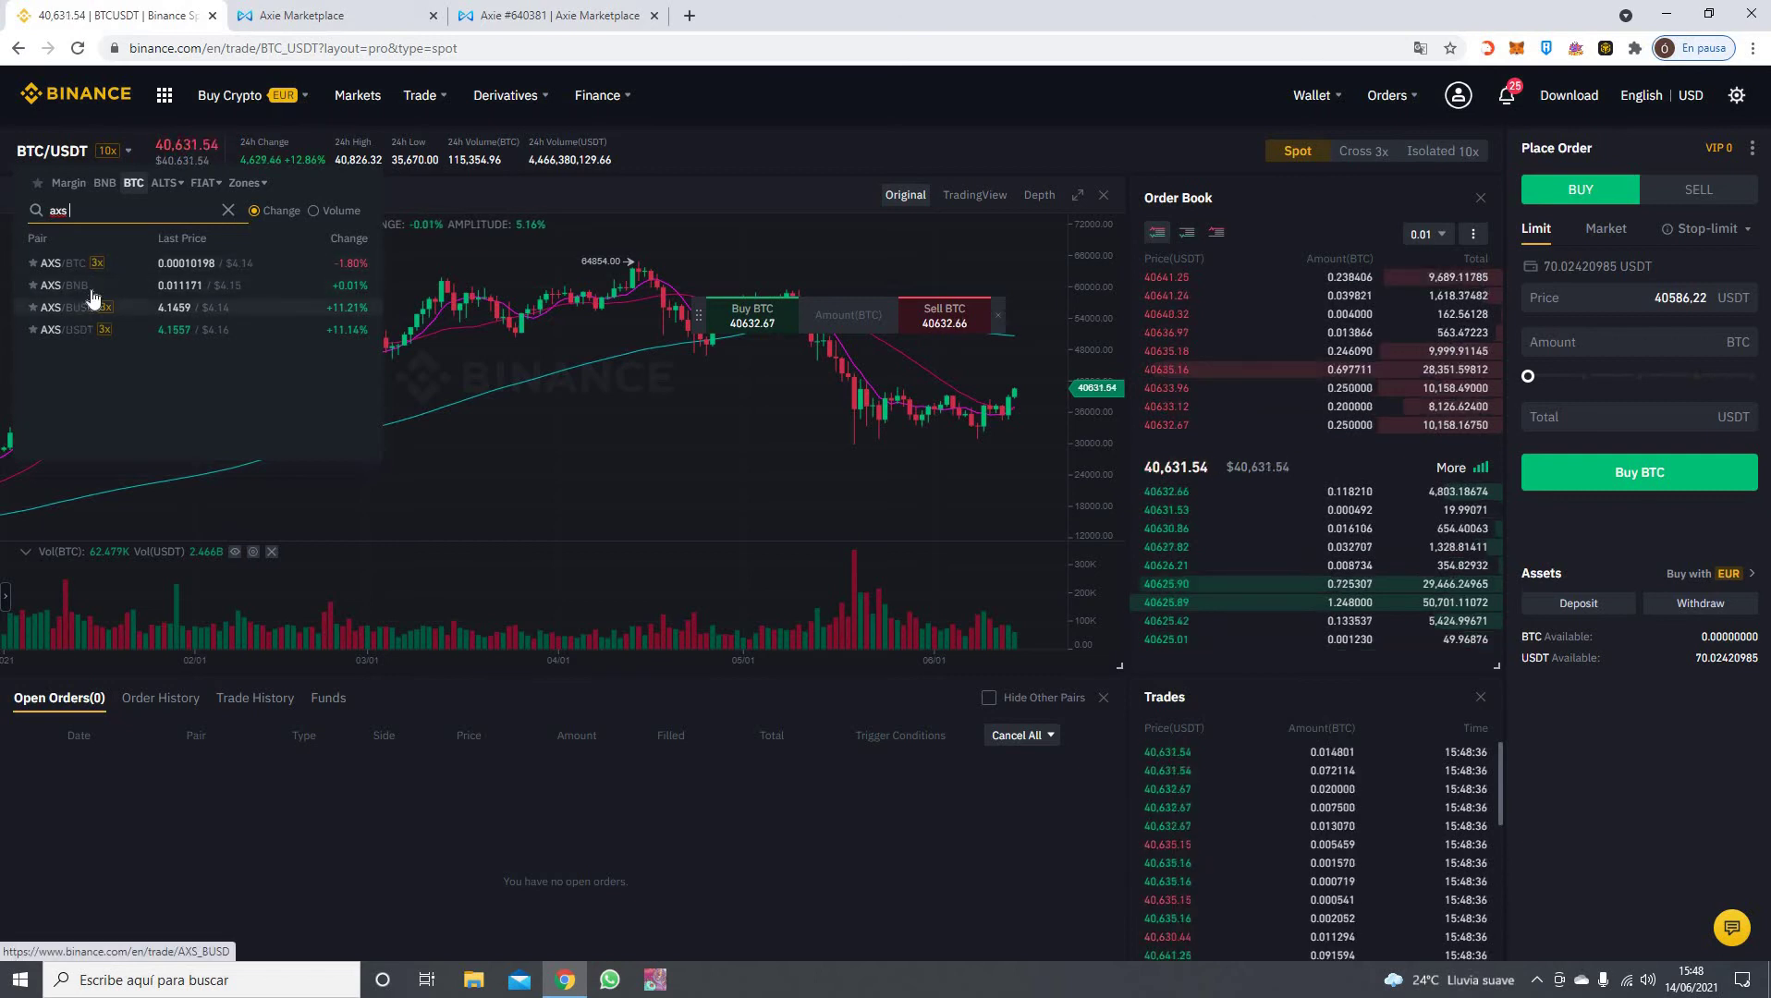
left_click(88, 328)
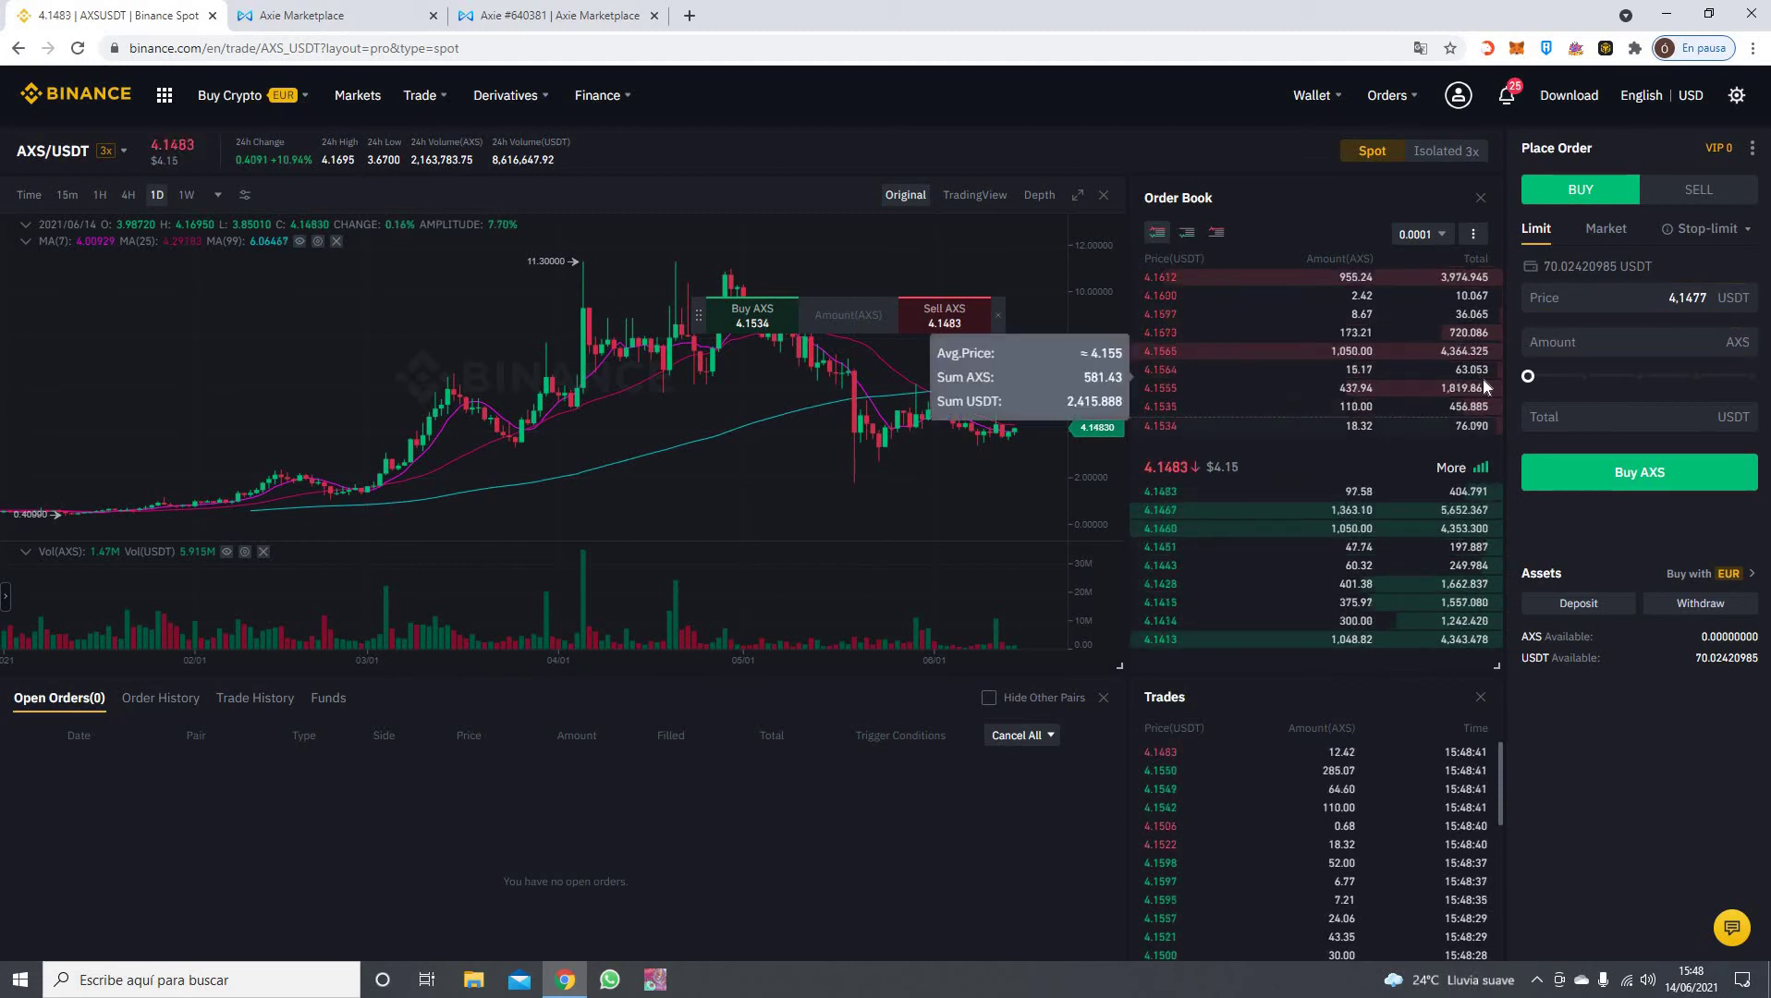
left_click_drag(1530, 376, 1761, 392)
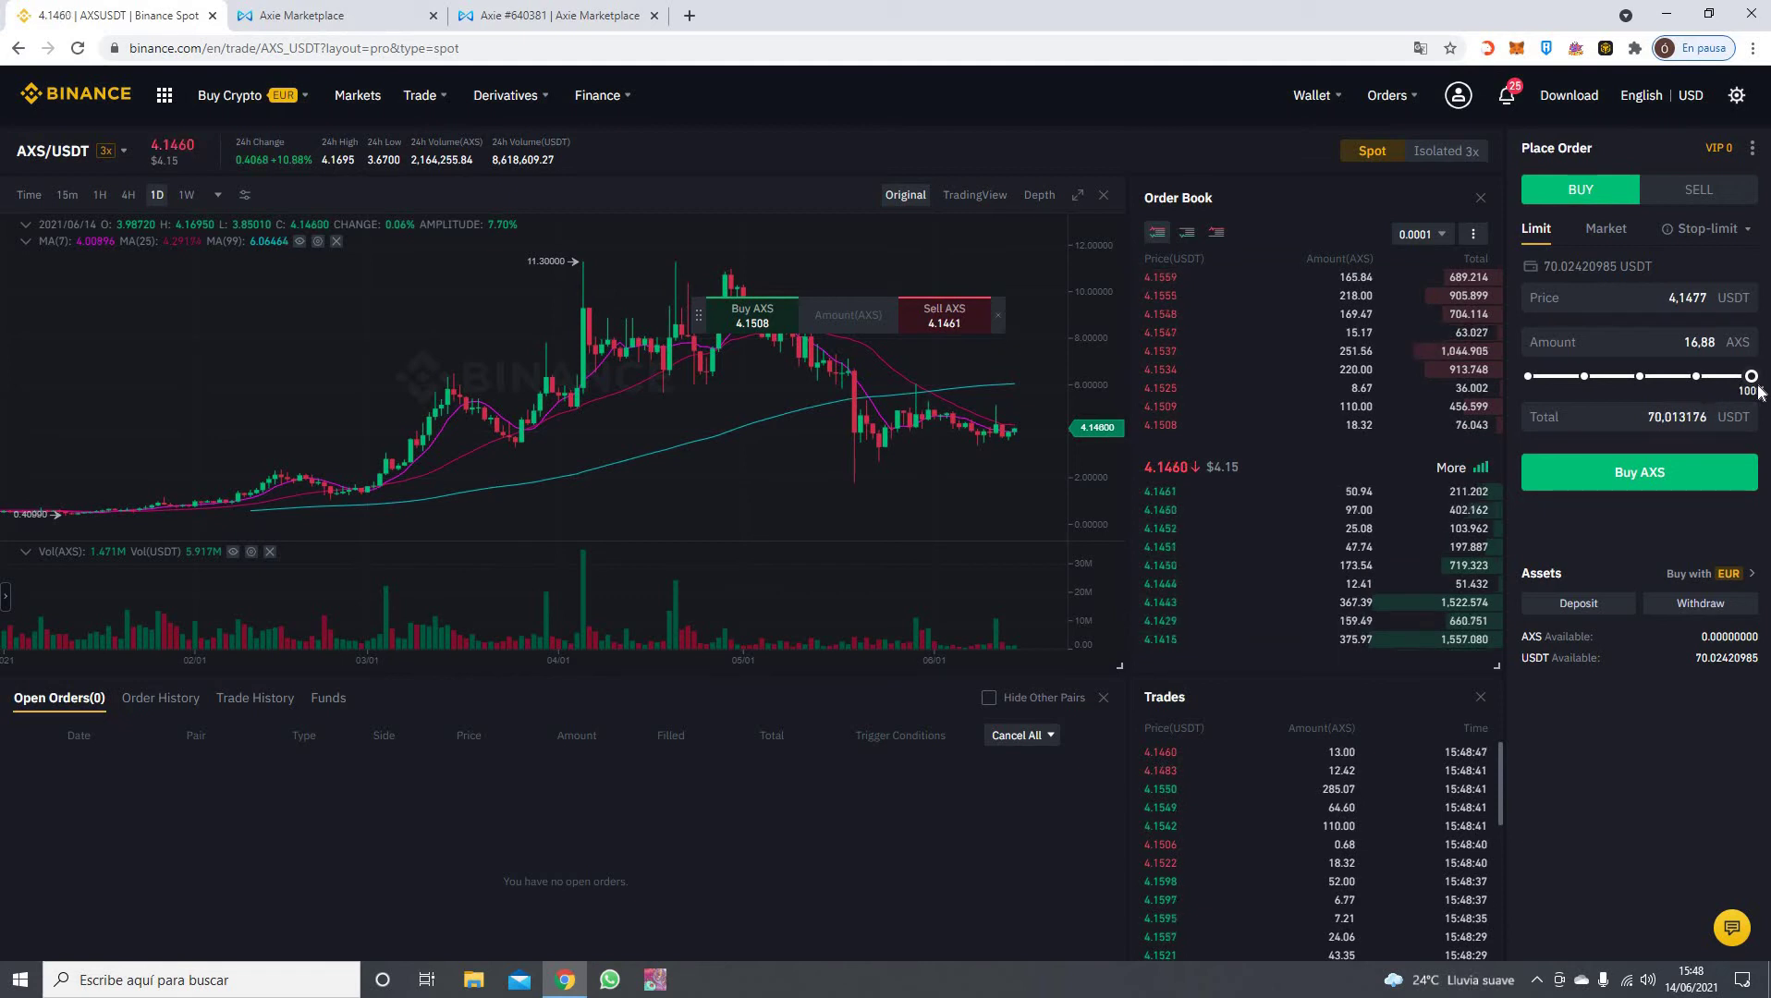
left_click(1629, 427)
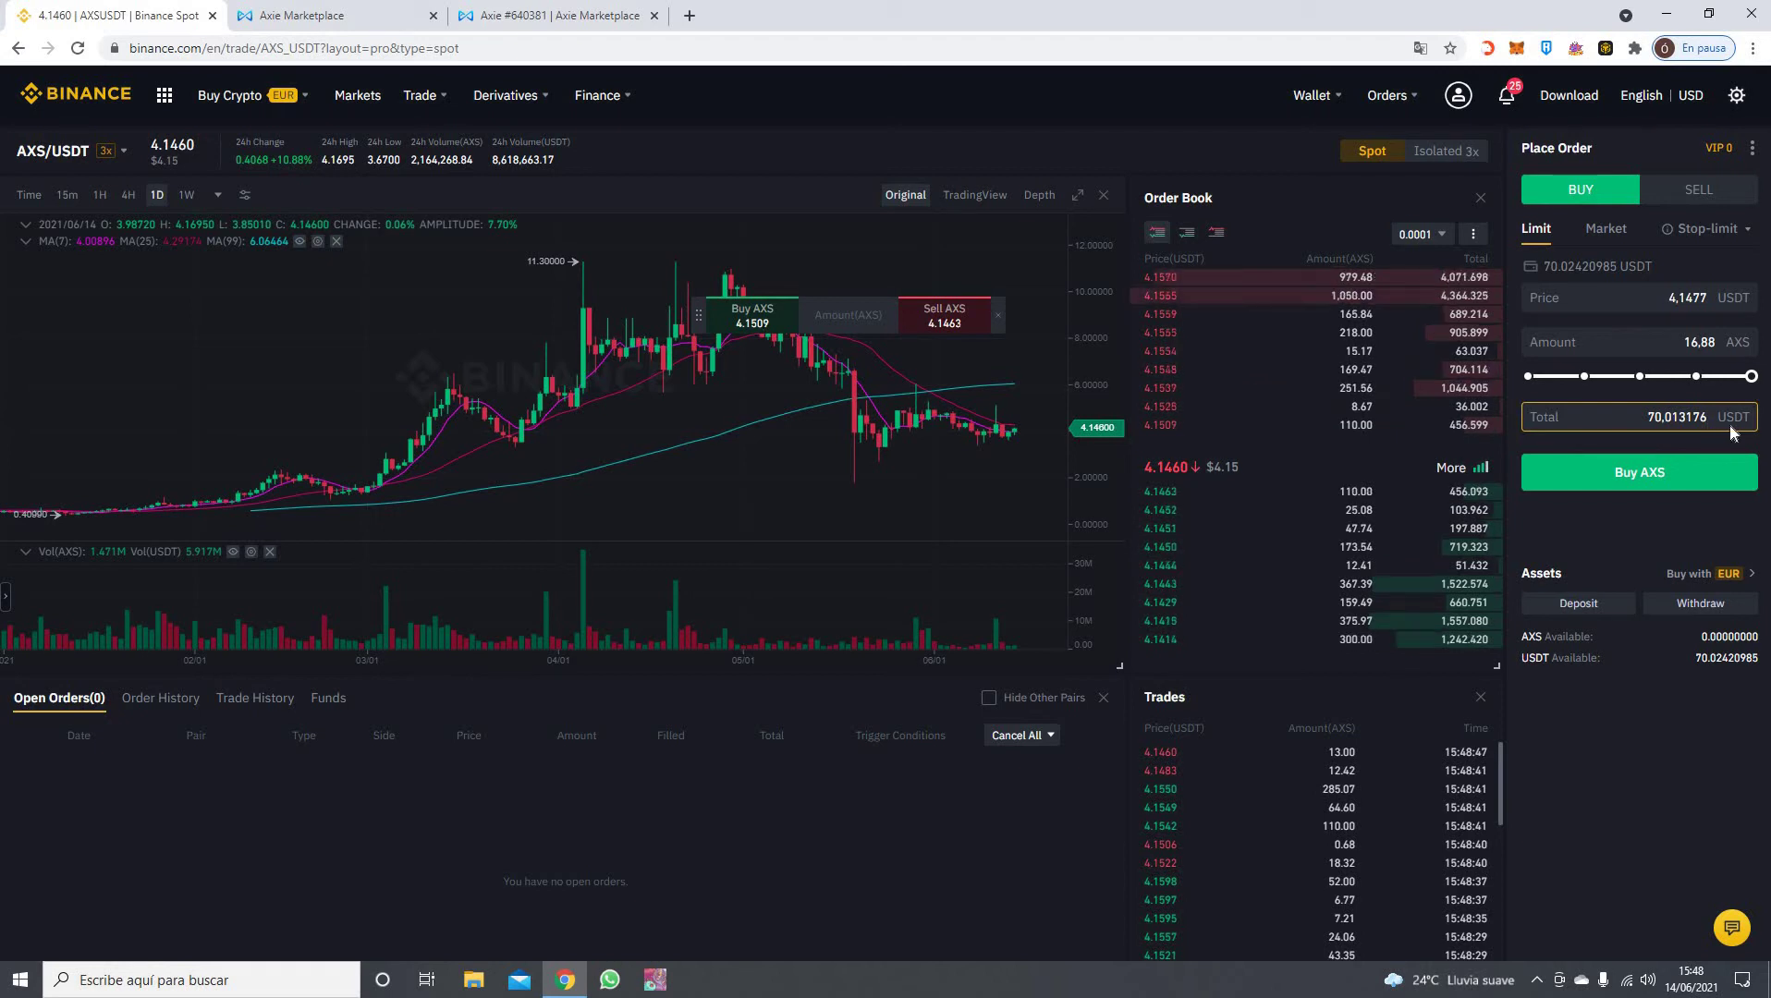
left_click(1637, 473)
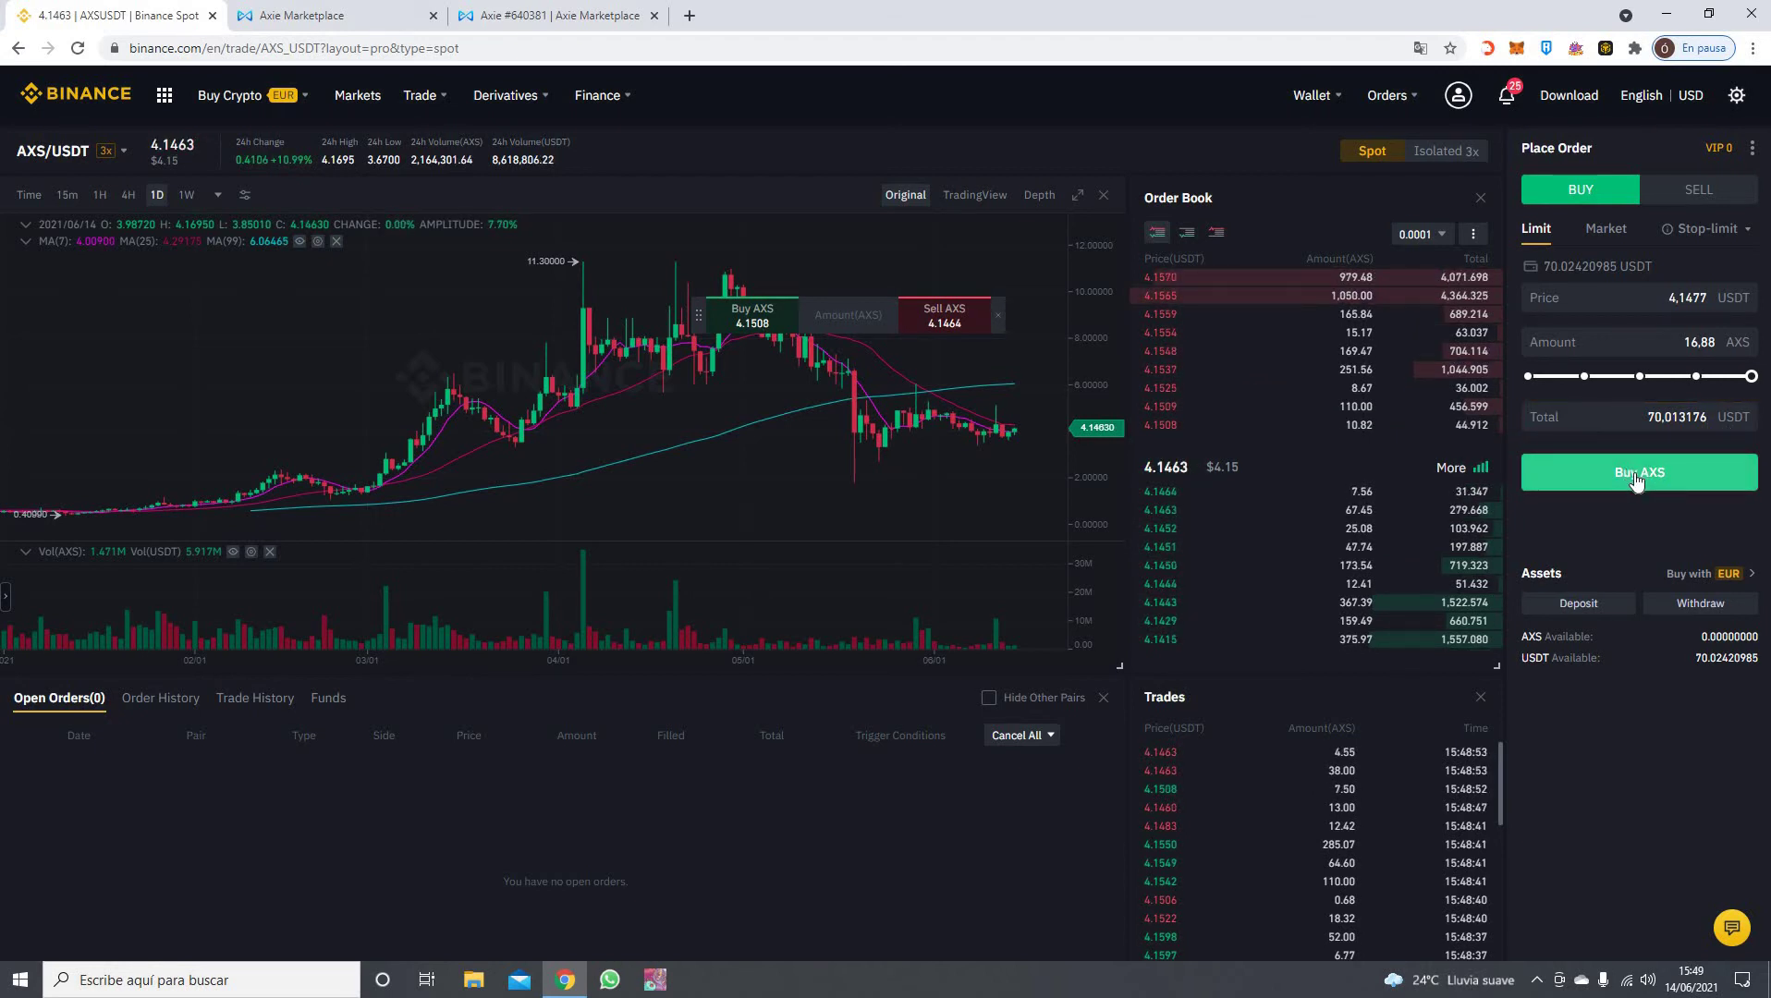
Buy AXS with a market order that uses 100% of the available USDT
left_click(1596, 233)
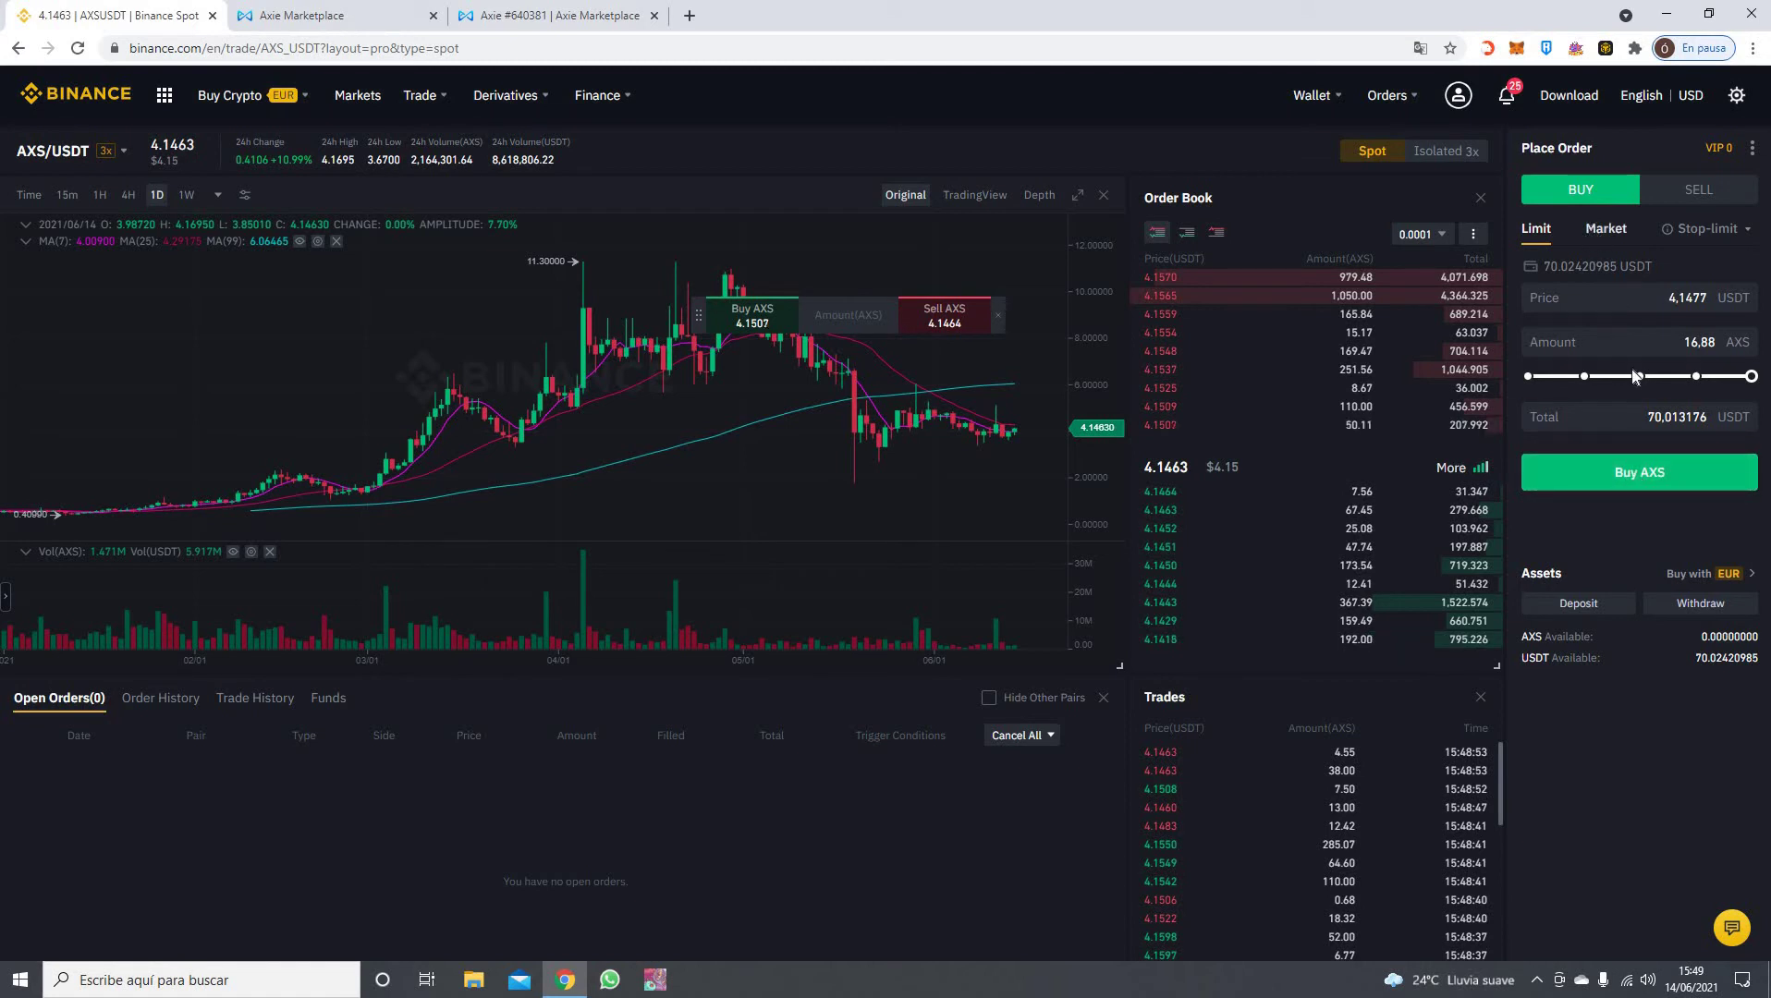
left_click_drag(1528, 366, 1751, 365)
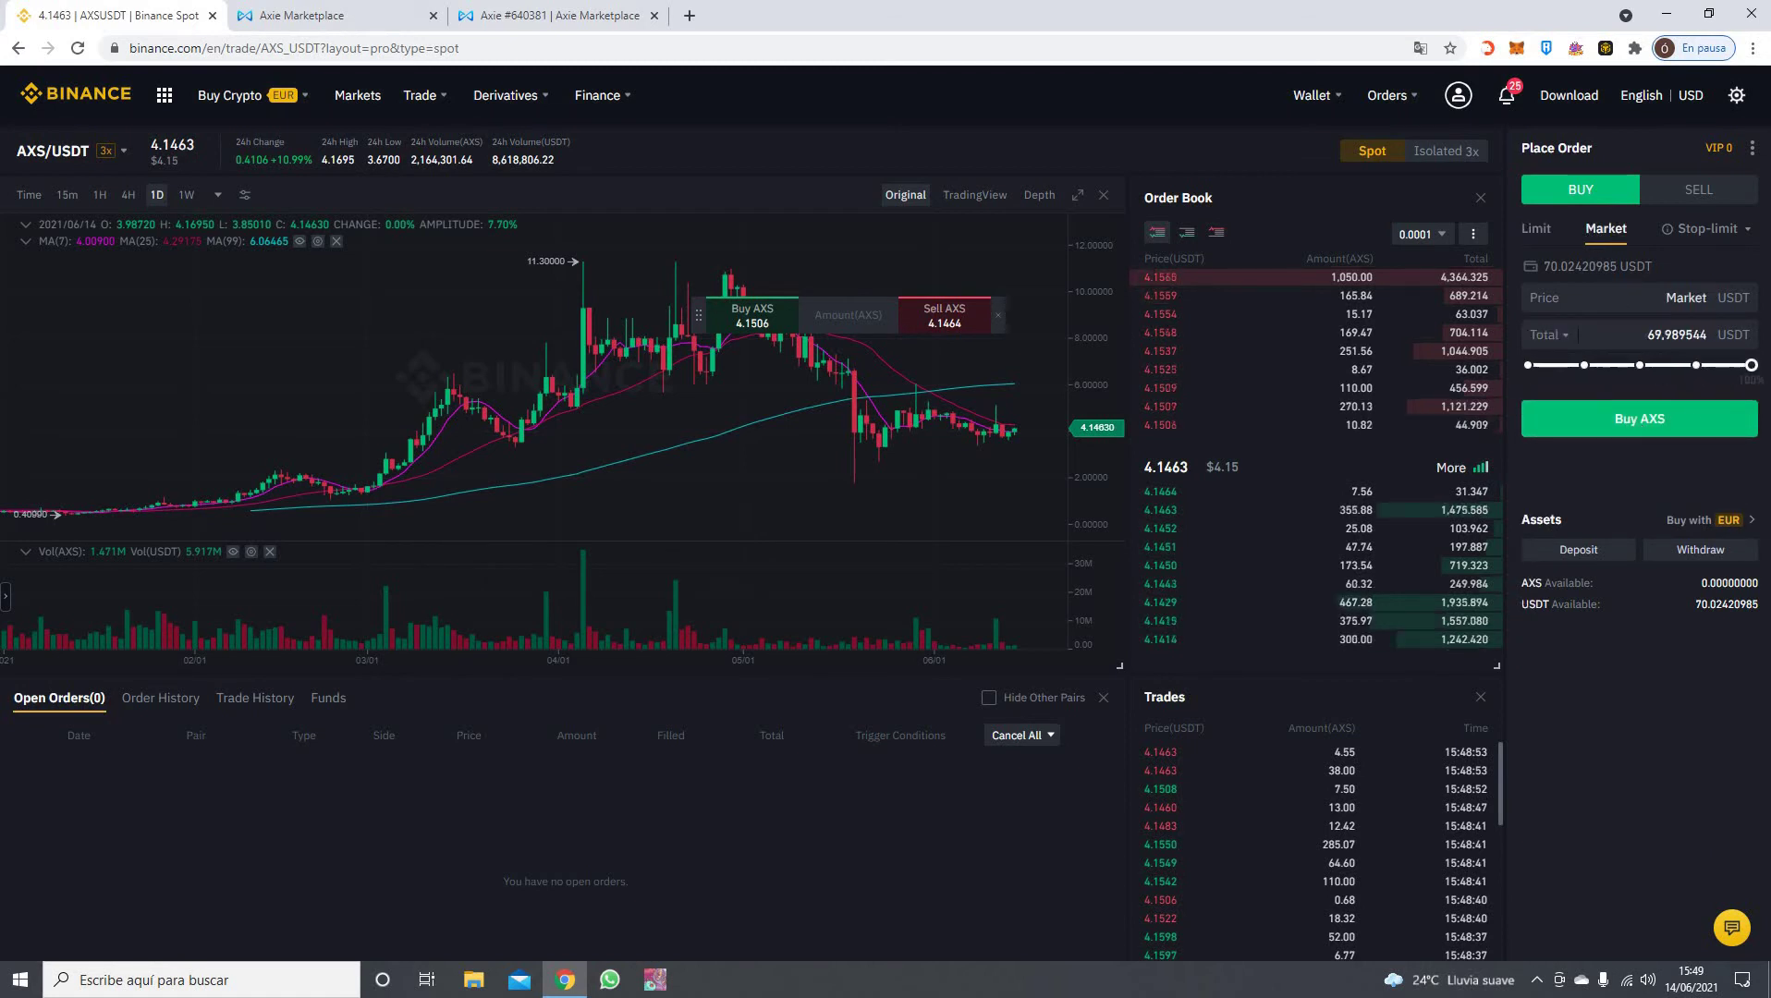
left_click(1640, 424)
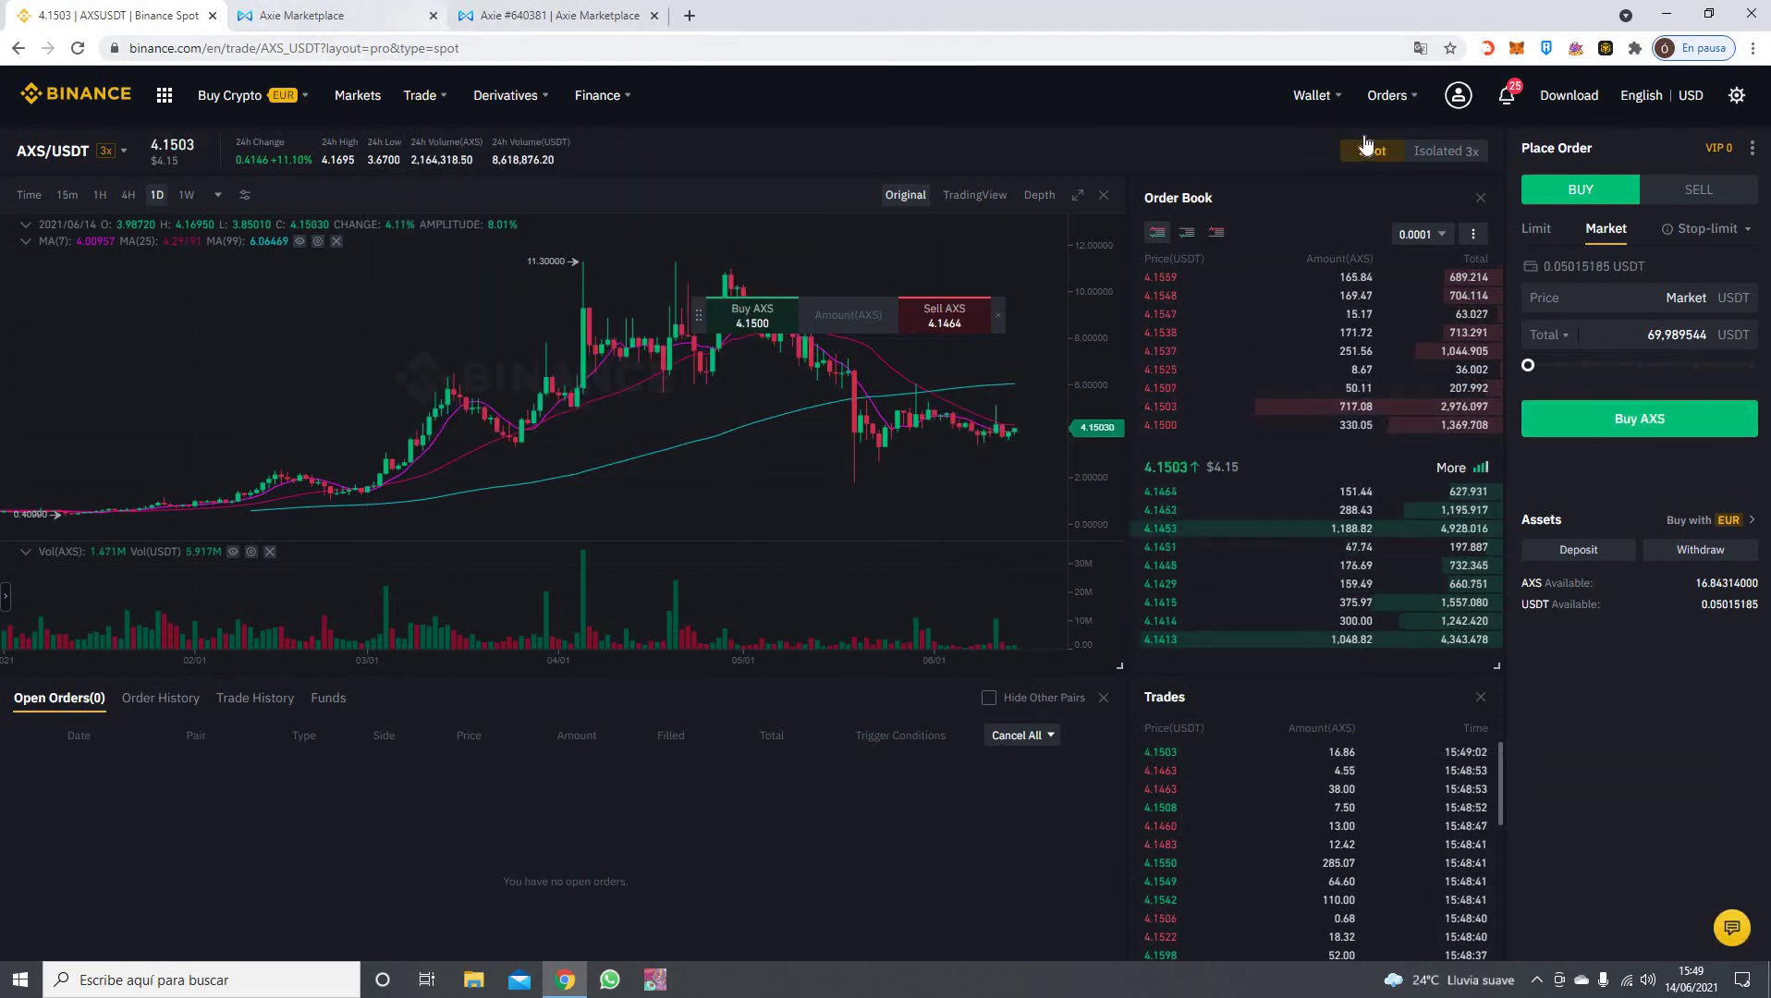
Open the Fiat and Spot wallet and review the crypto balances
mouse_move(1312, 95)
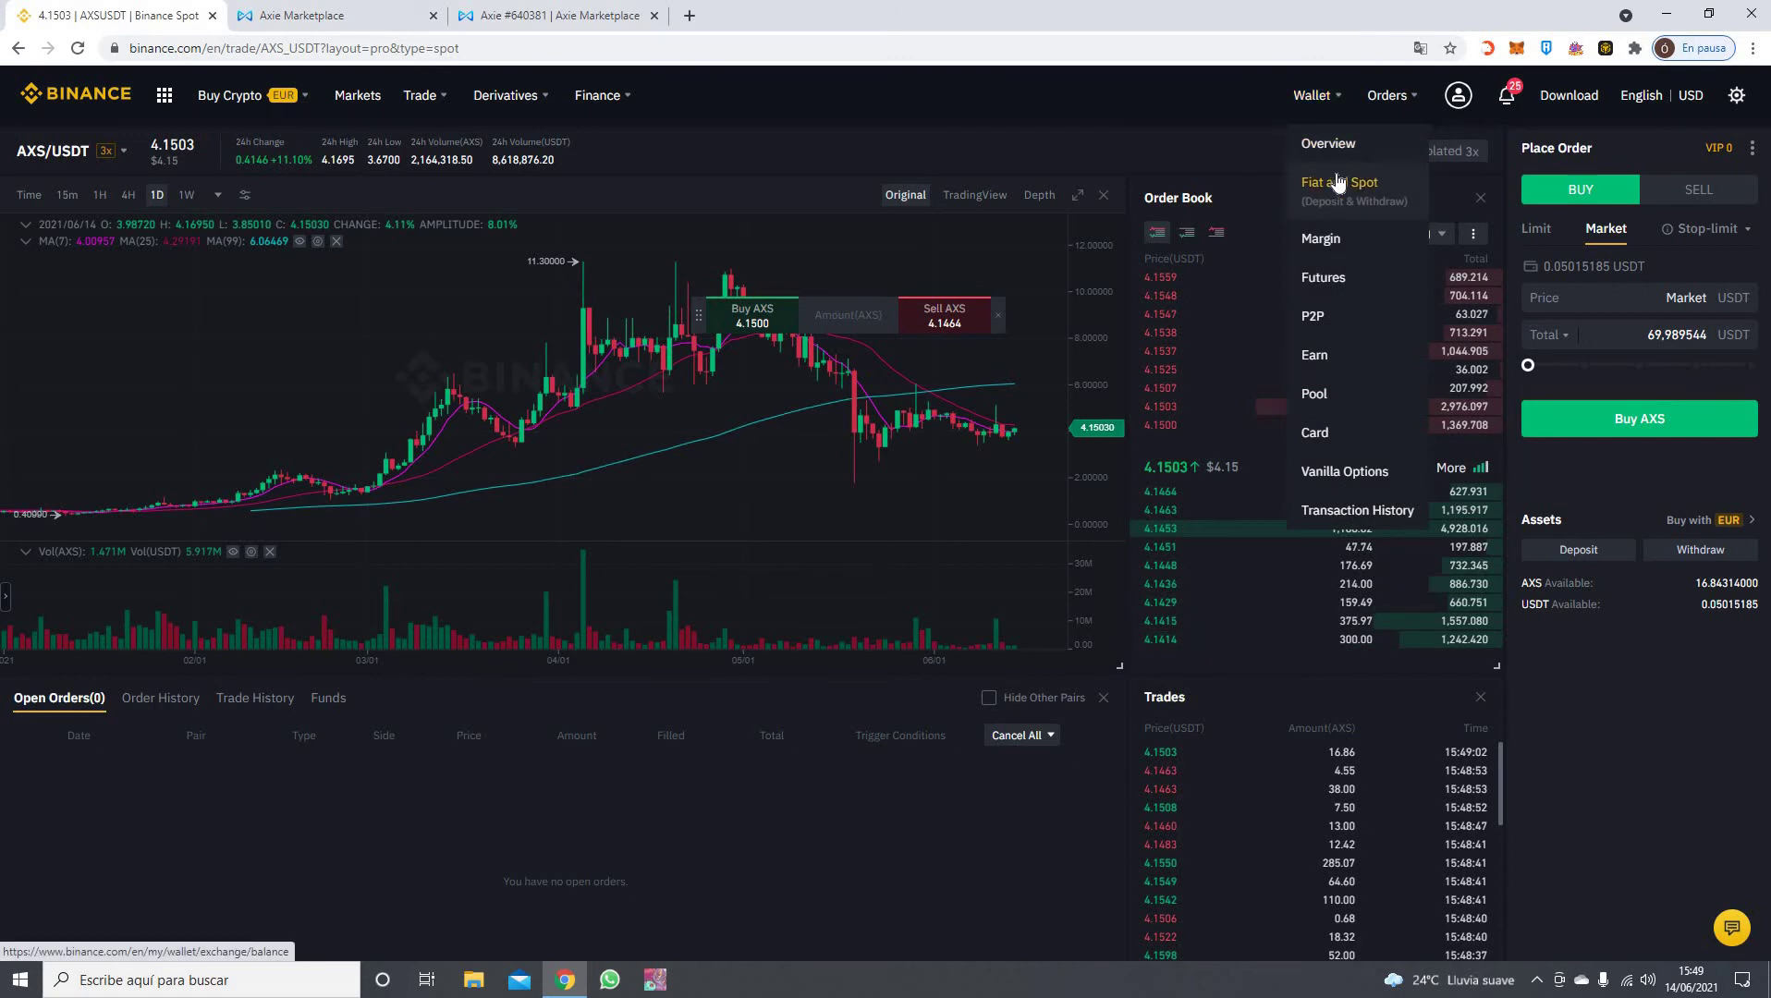
left_click(1335, 181)
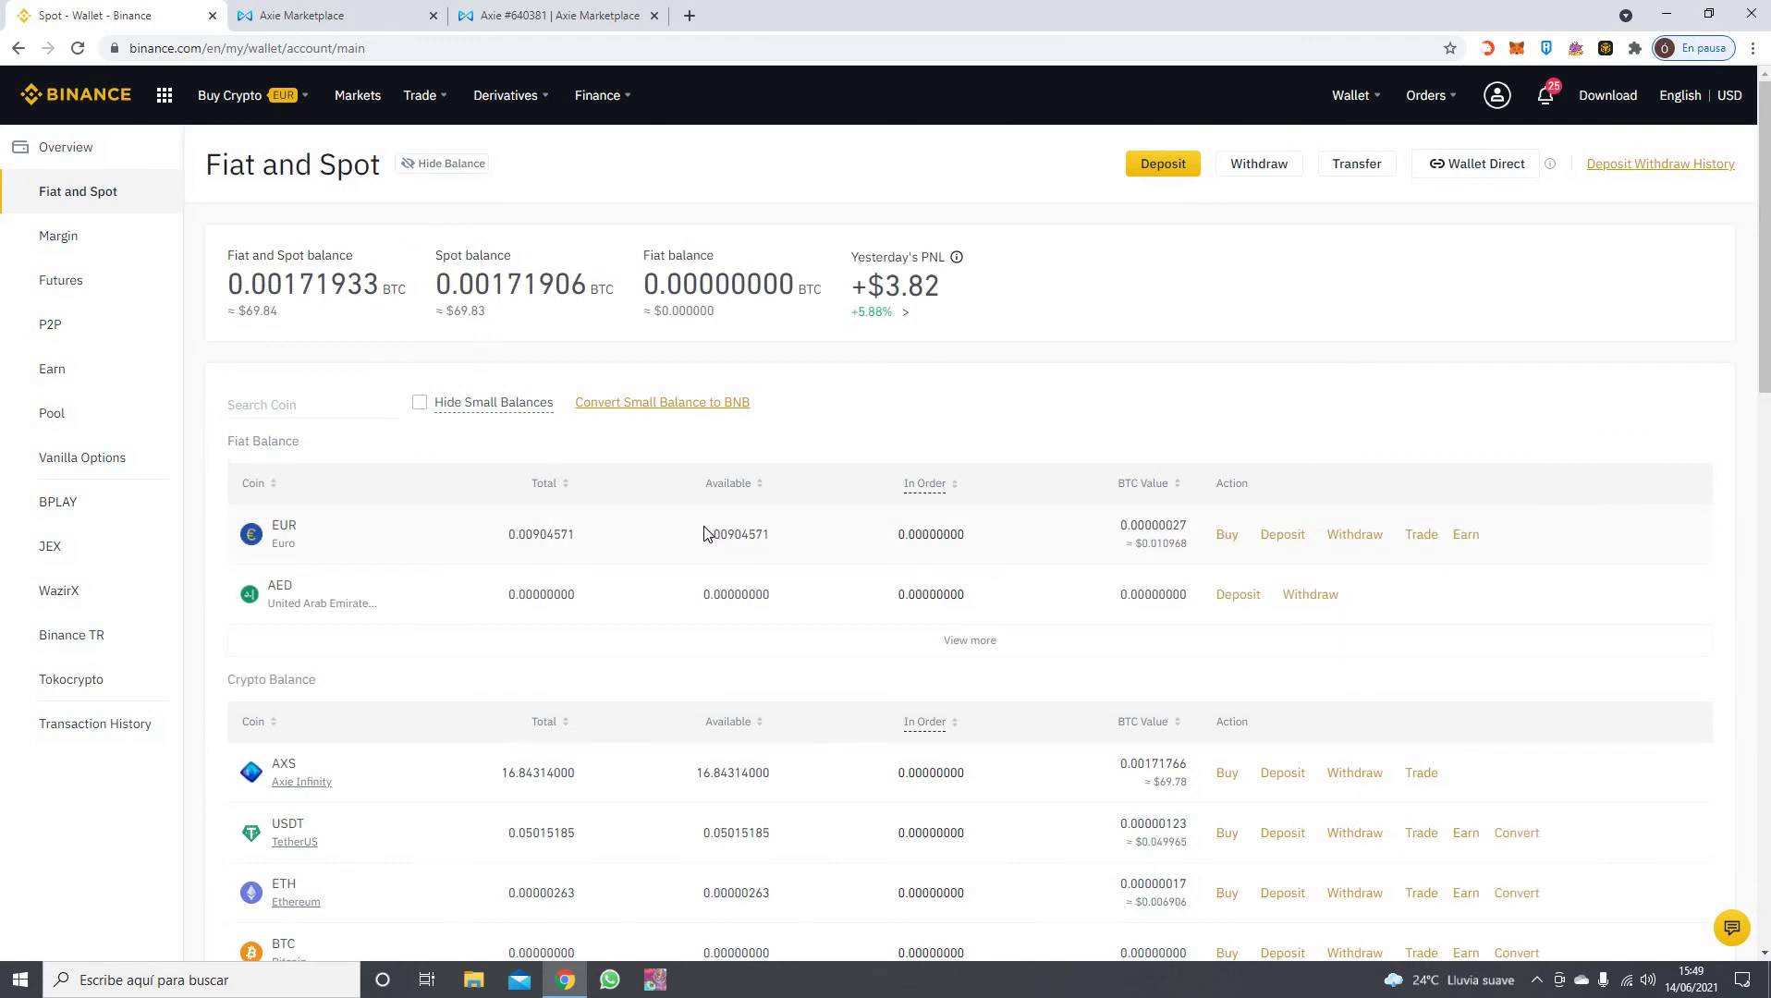
scroll(702, 550, "down", 1)
scroll(647, 591, "down", 1)
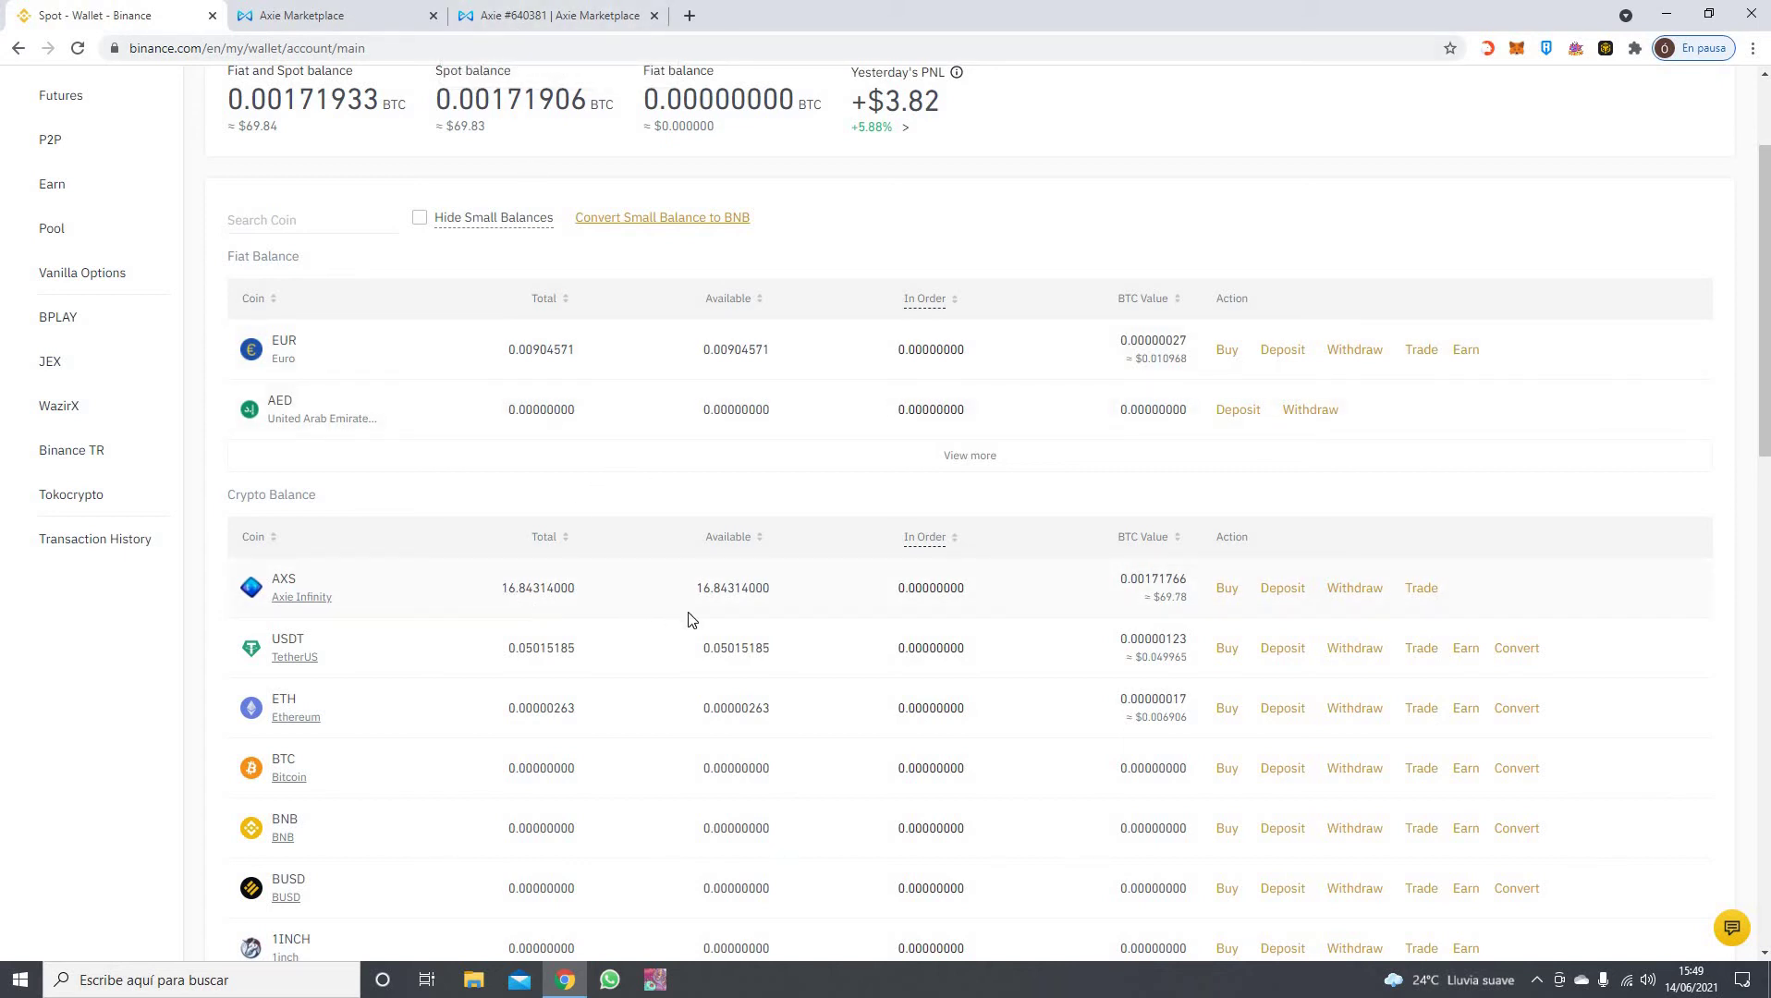
scroll(438, 652, "up", 1)
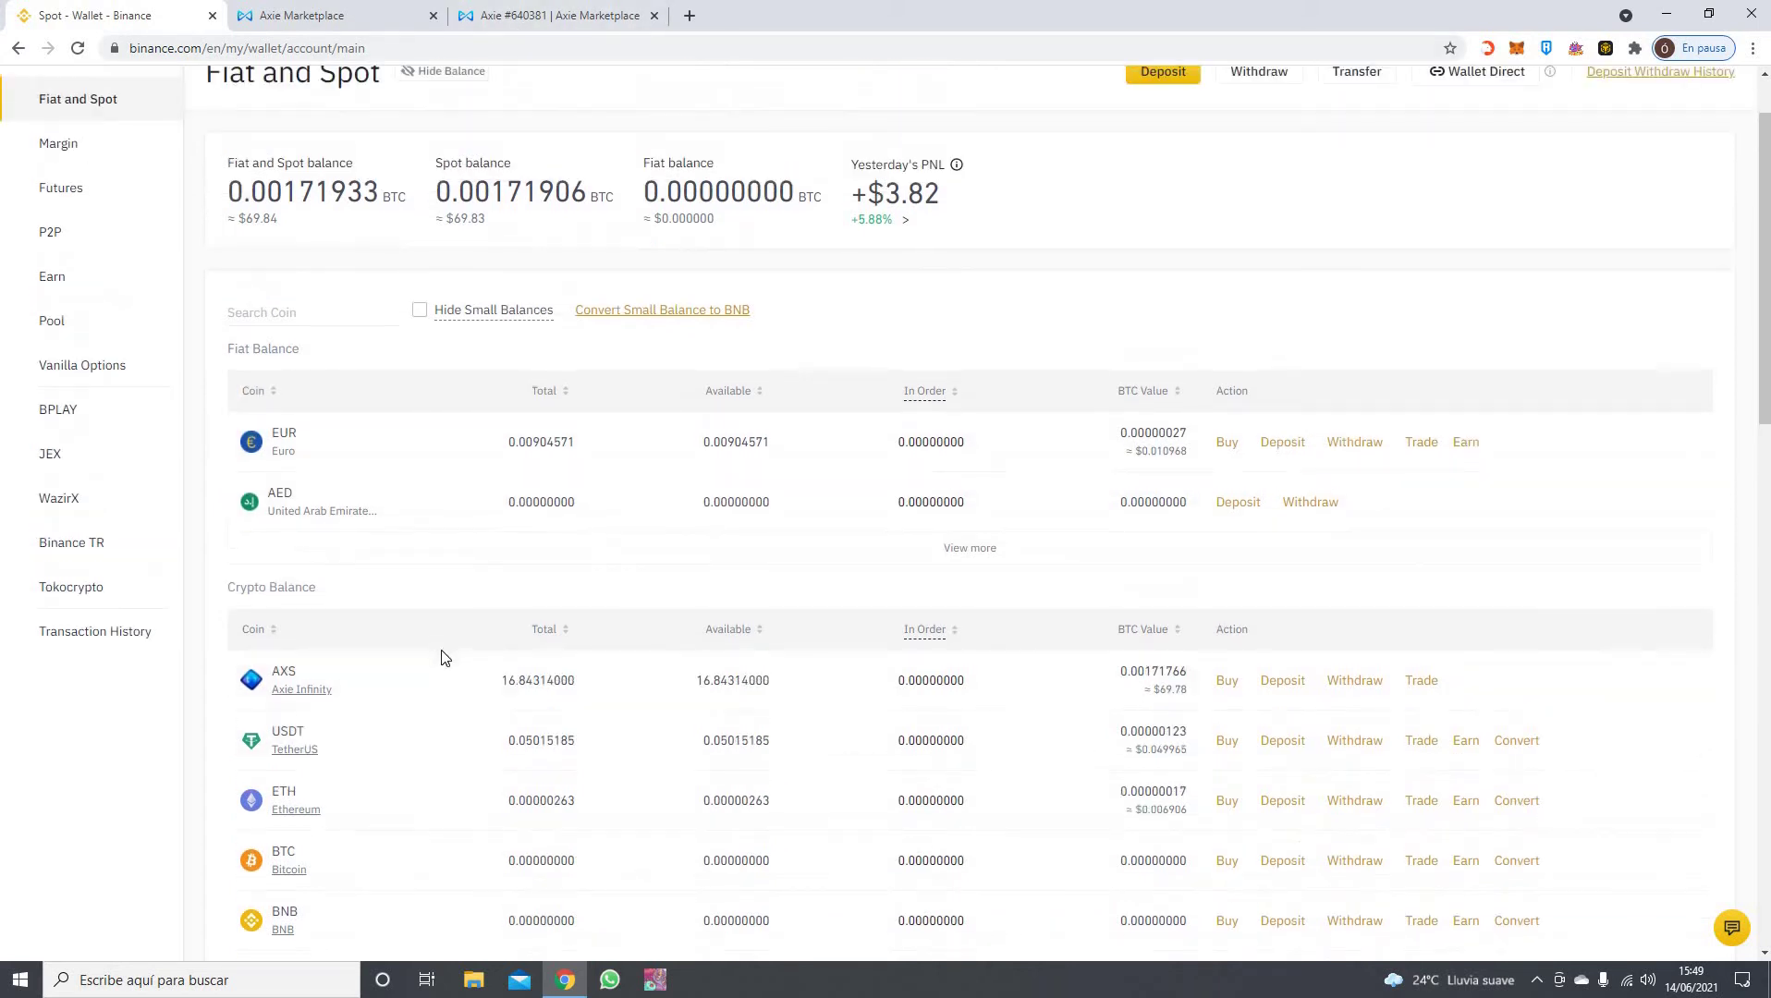
scroll(558, 704, "up", 1)
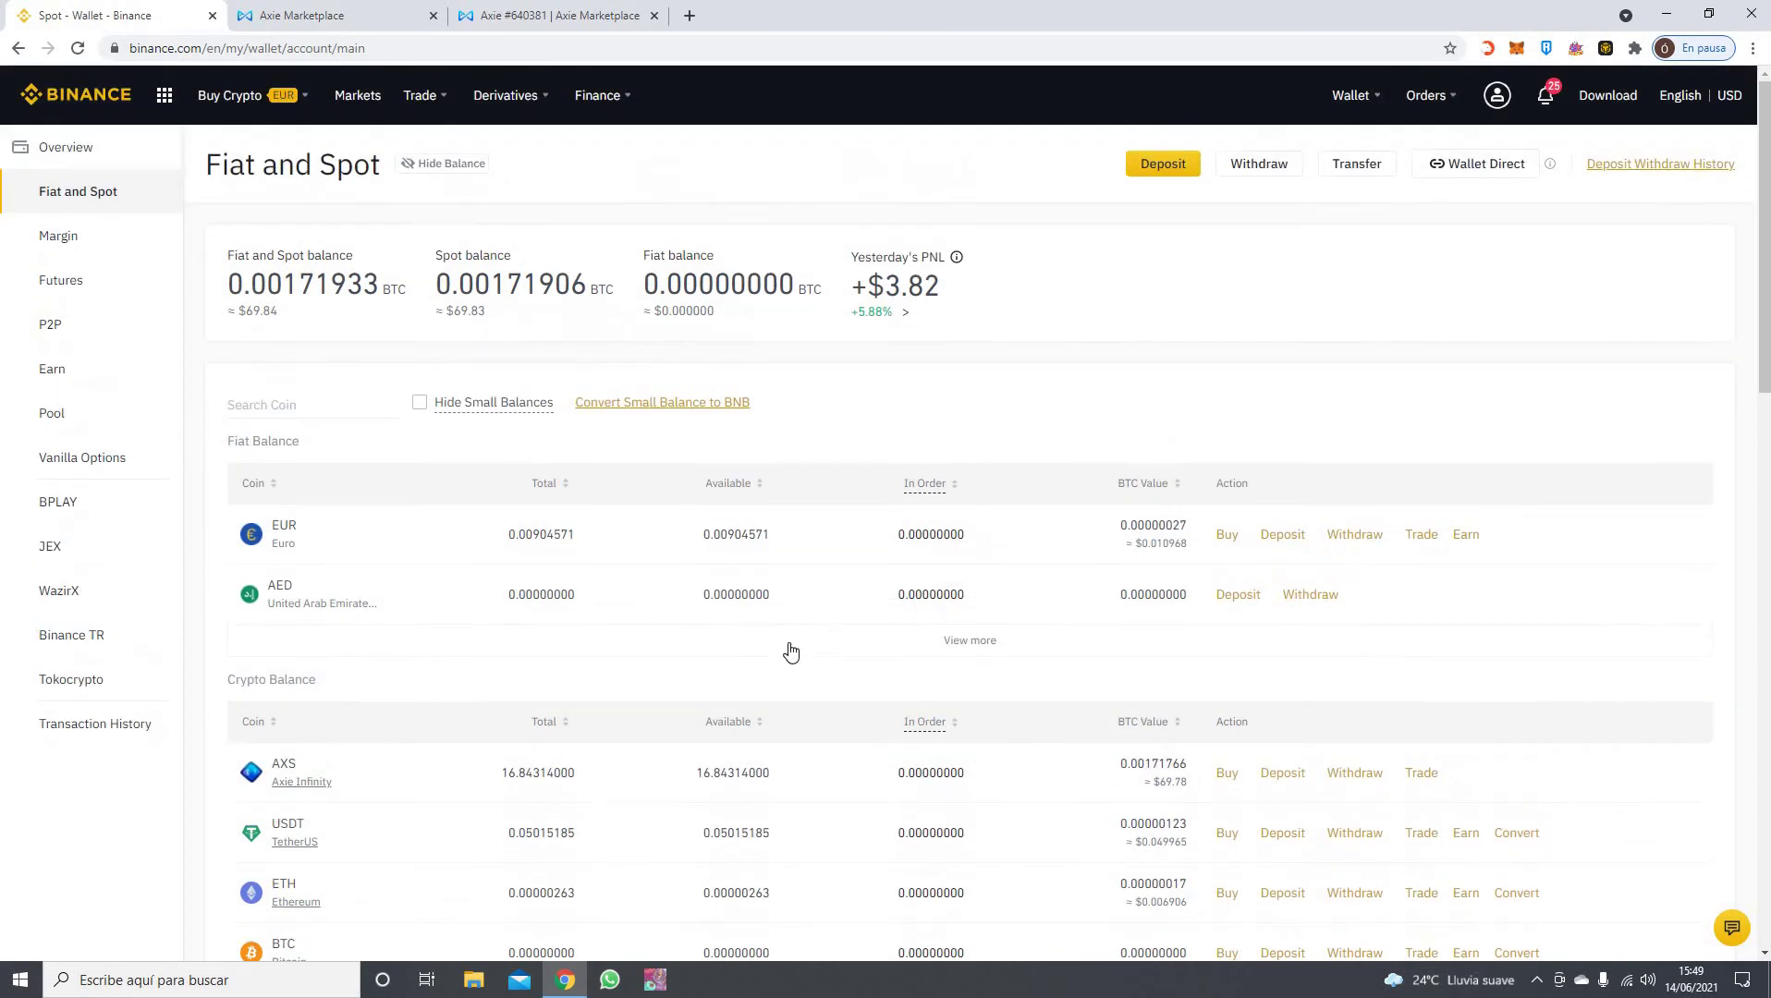
Start a crypto withdrawal and choose AXS (Axie Infinity) as the coin
left_click(1245, 175)
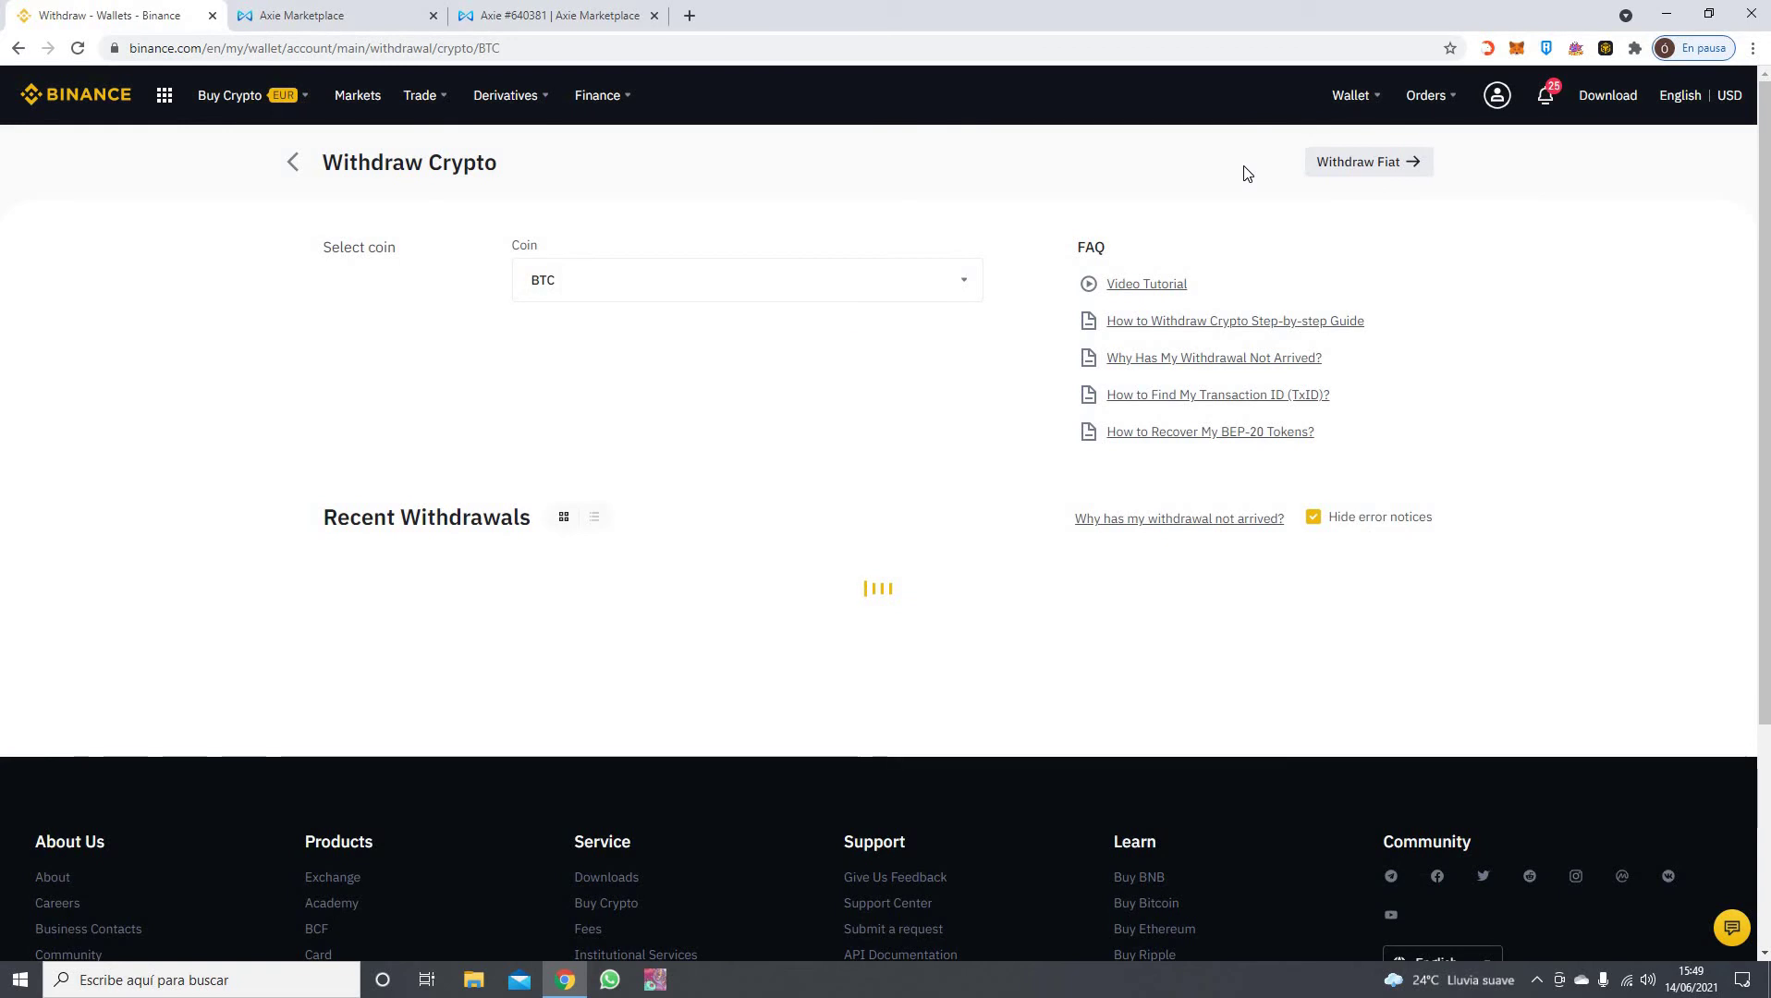
left_click(970, 283)
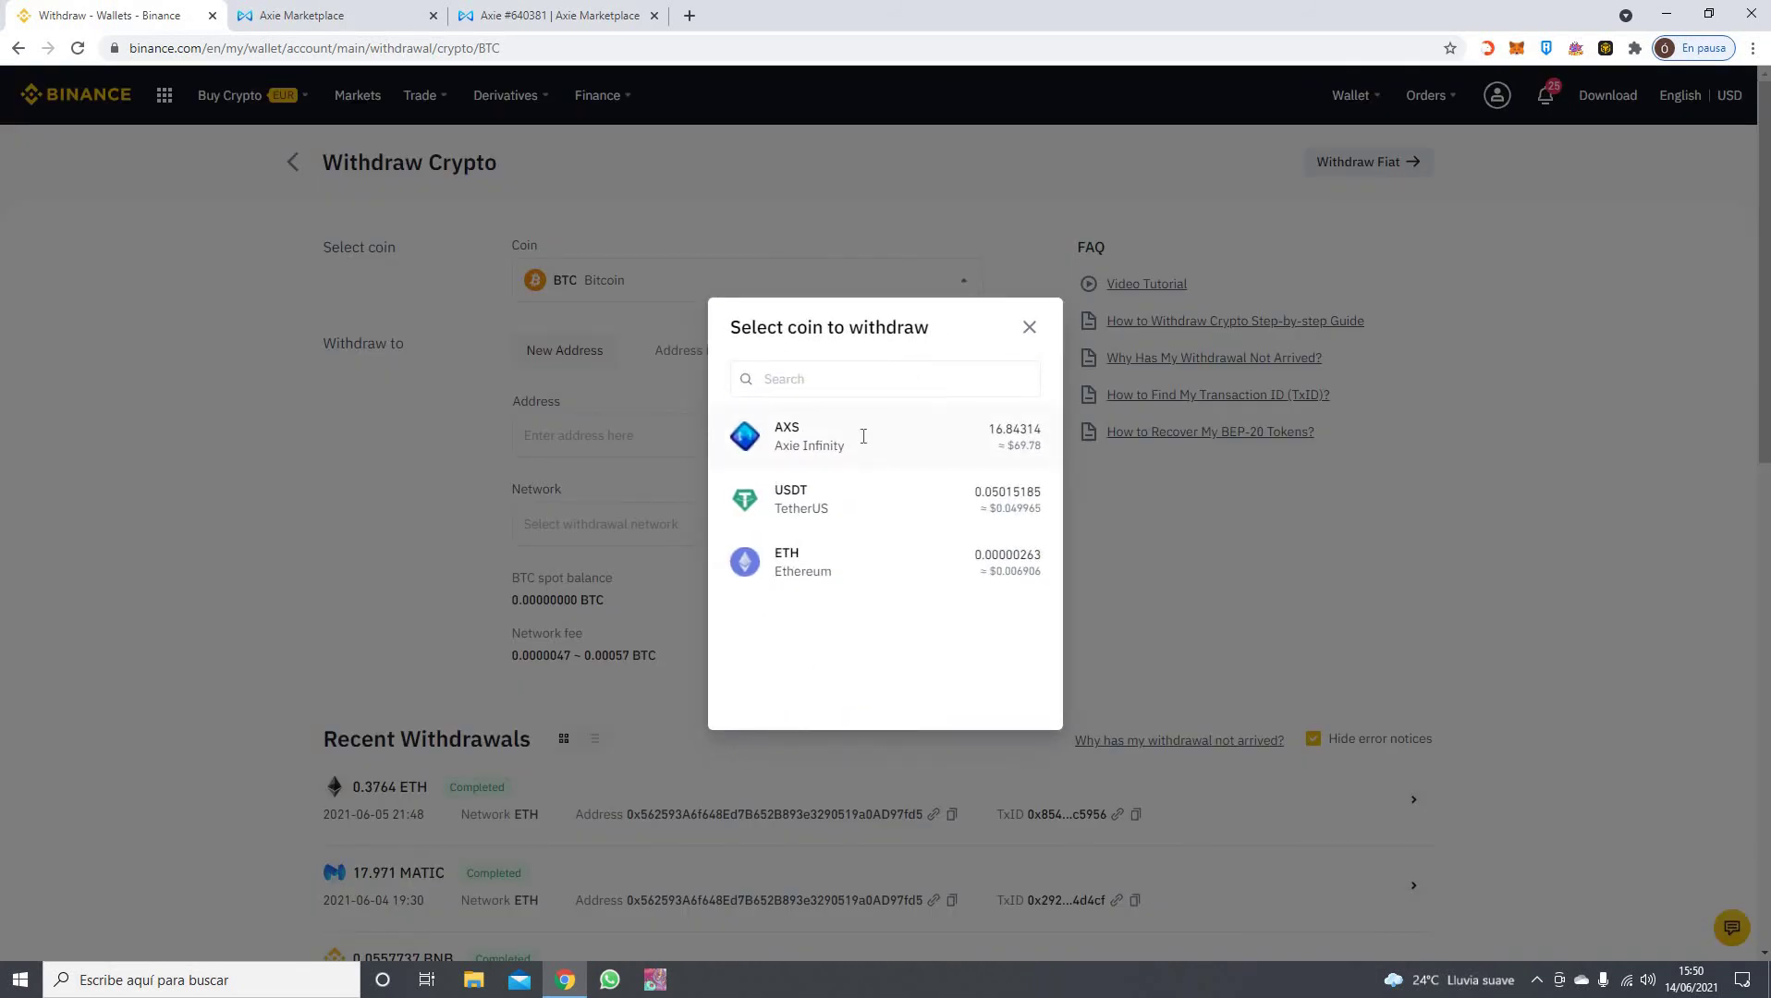
left_click(863, 444)
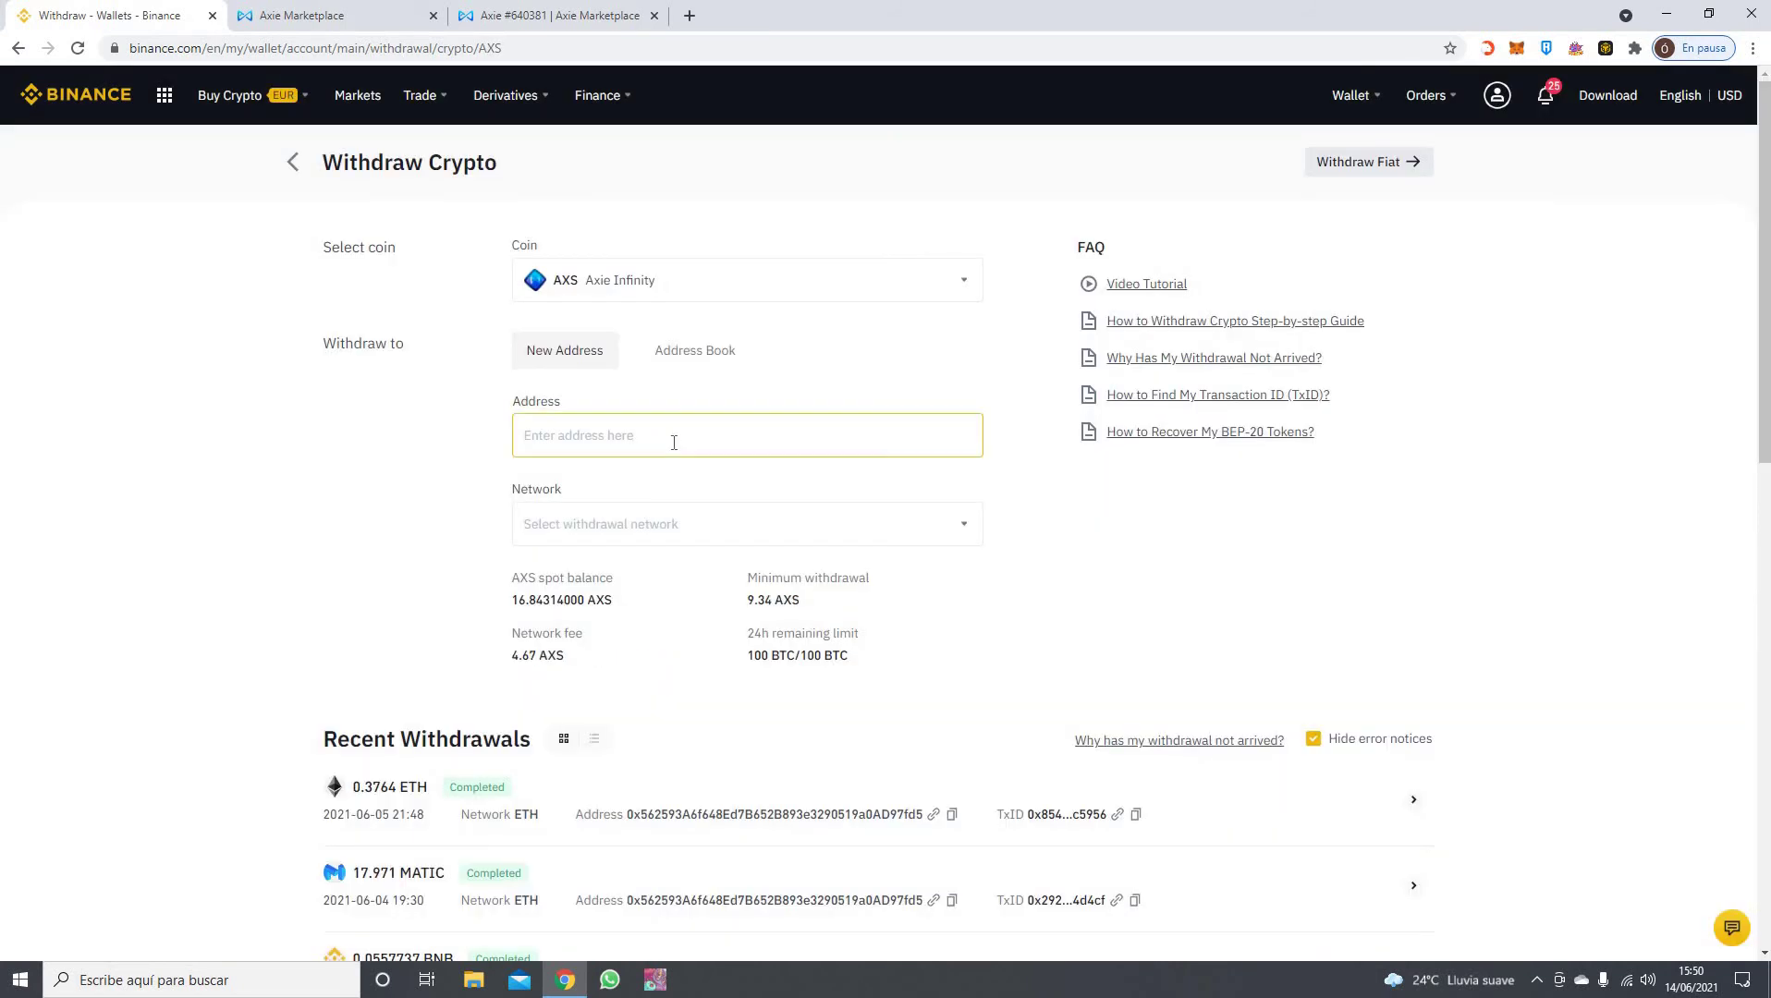
Copy the Account 1 wallet address from MetaMask and paste it as the withdrawal address
left_click(1516, 53)
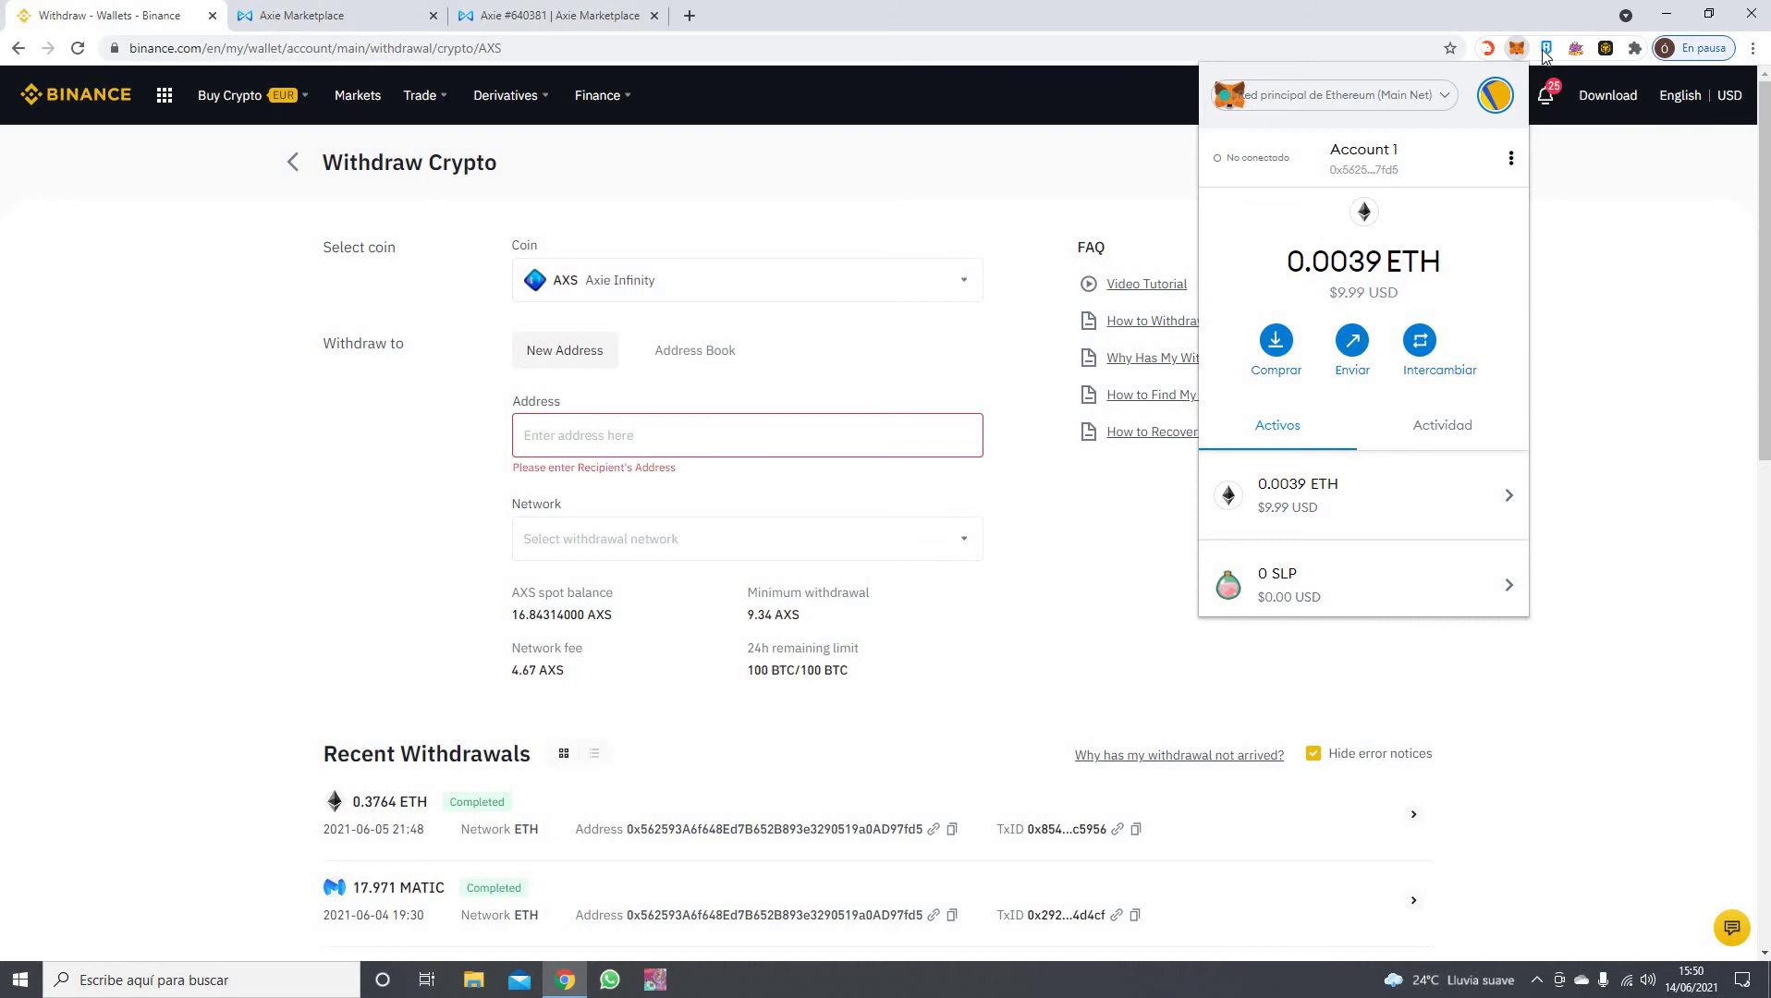
left_click(1372, 162)
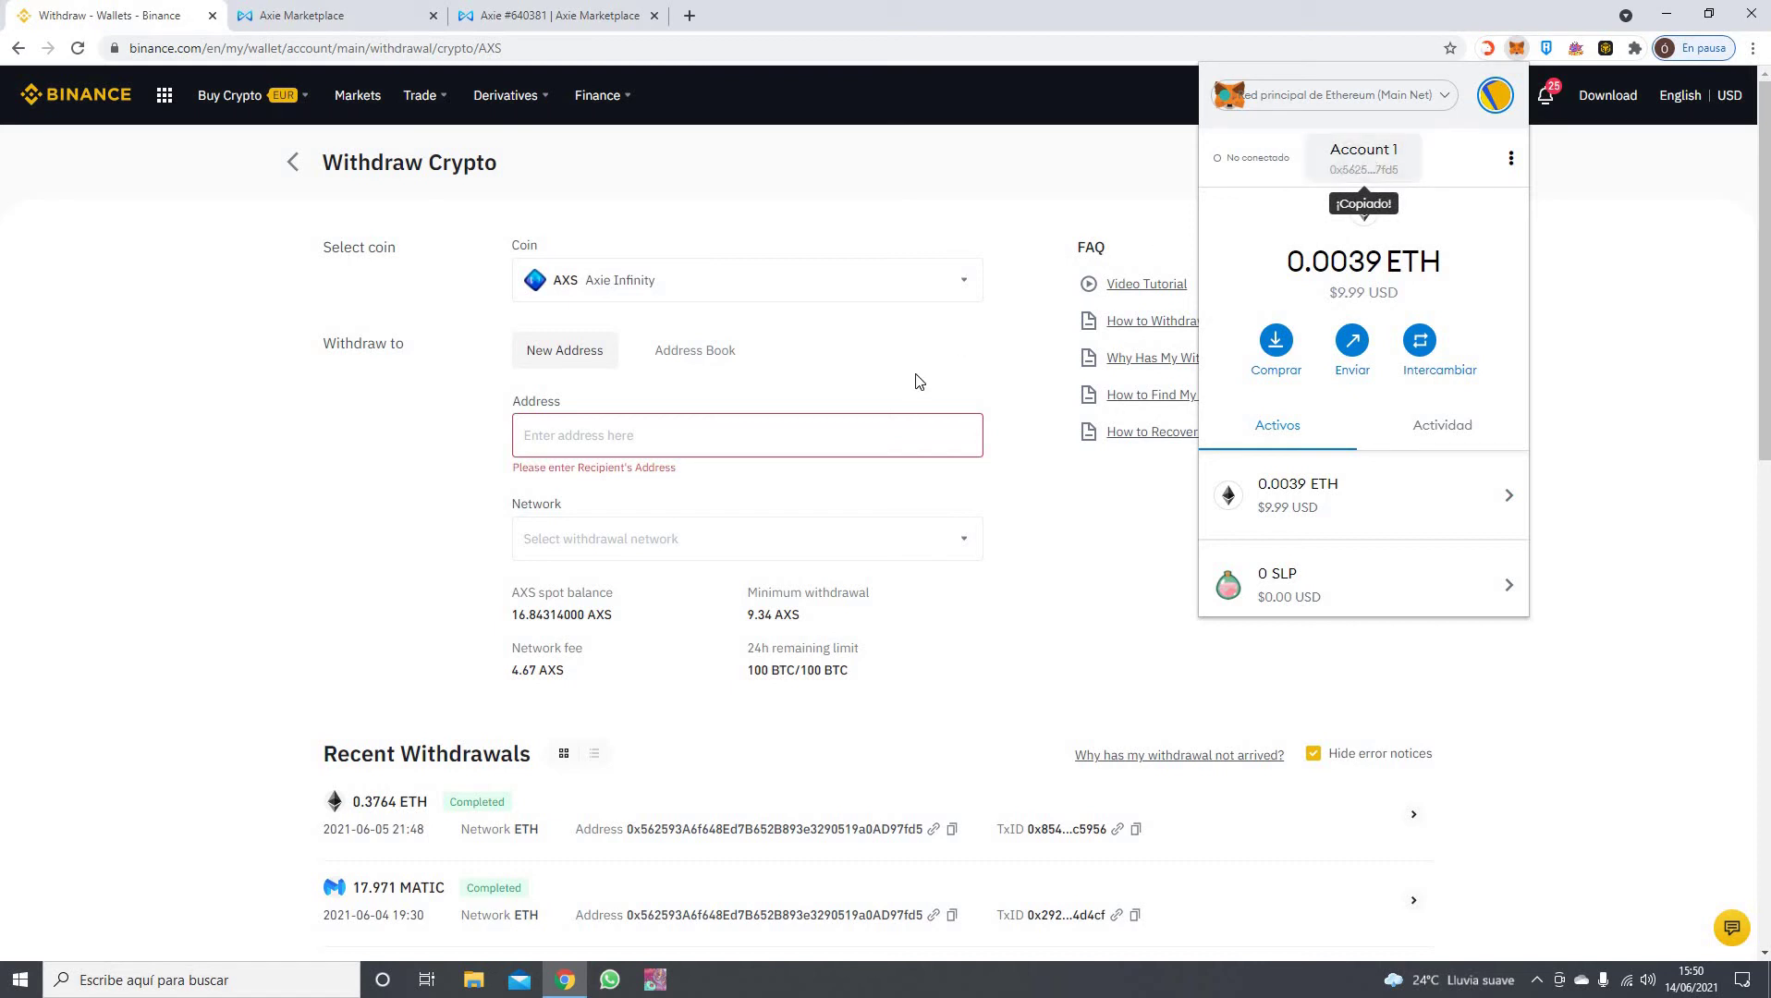
right_click(719, 441)
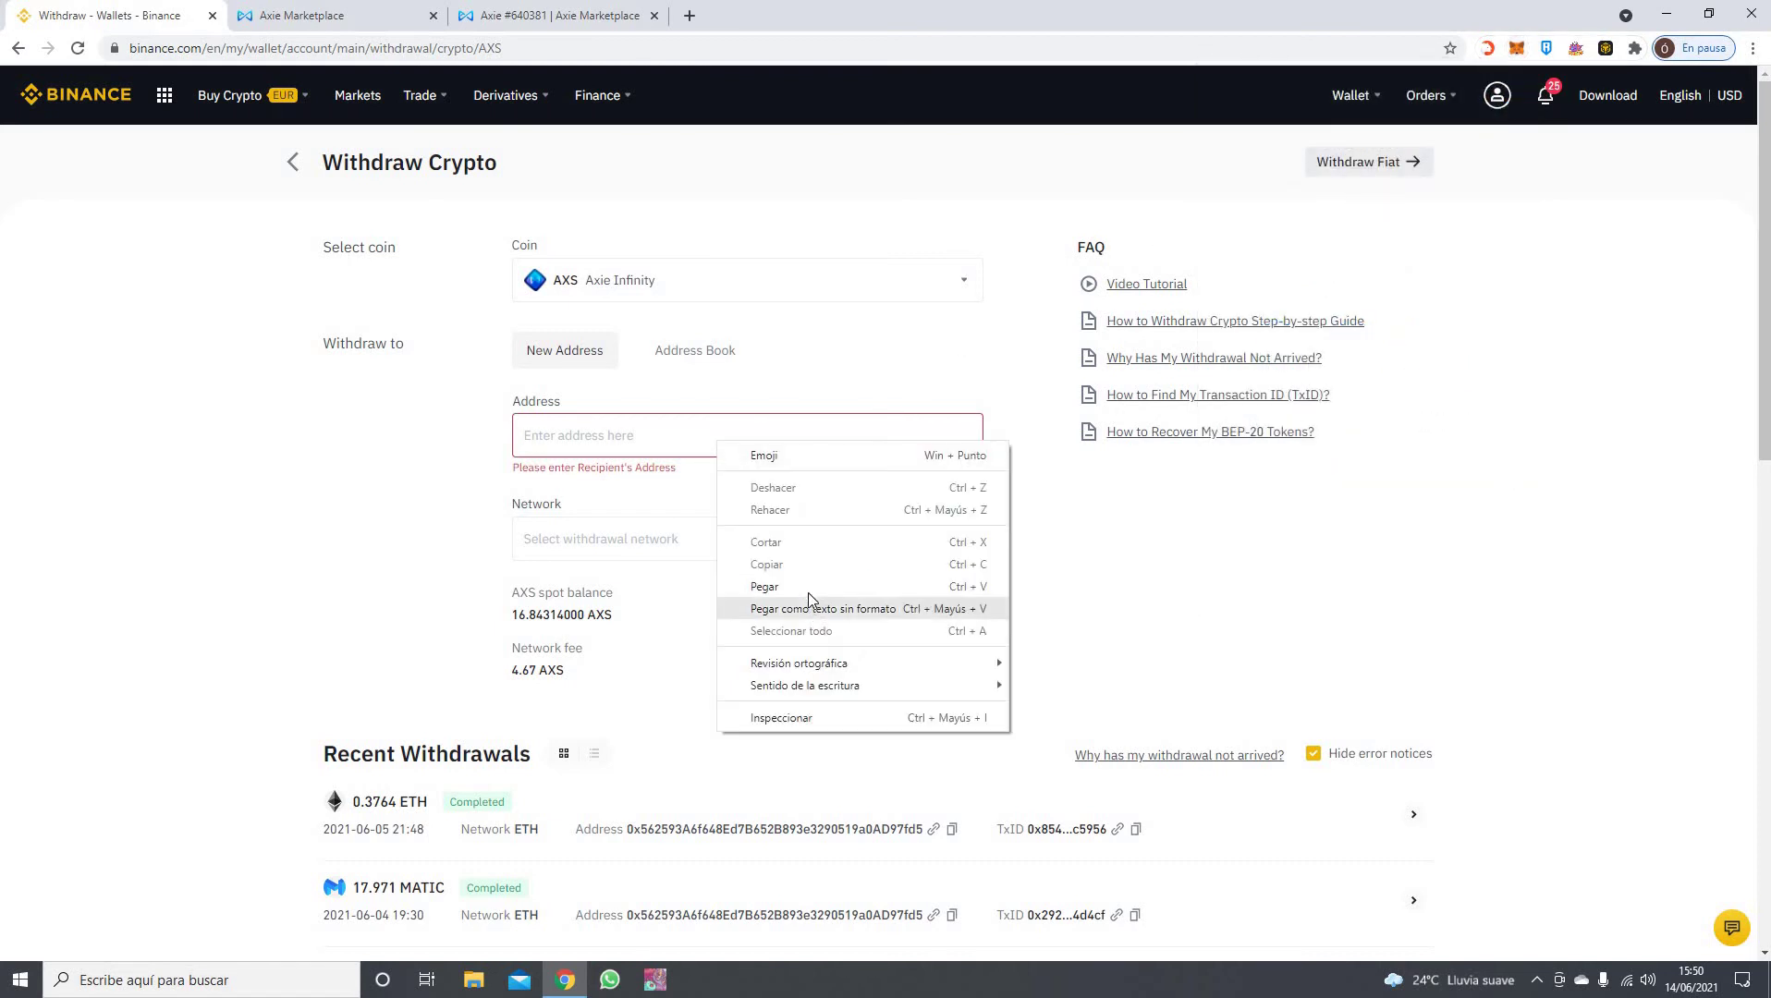
left_click(808, 588)
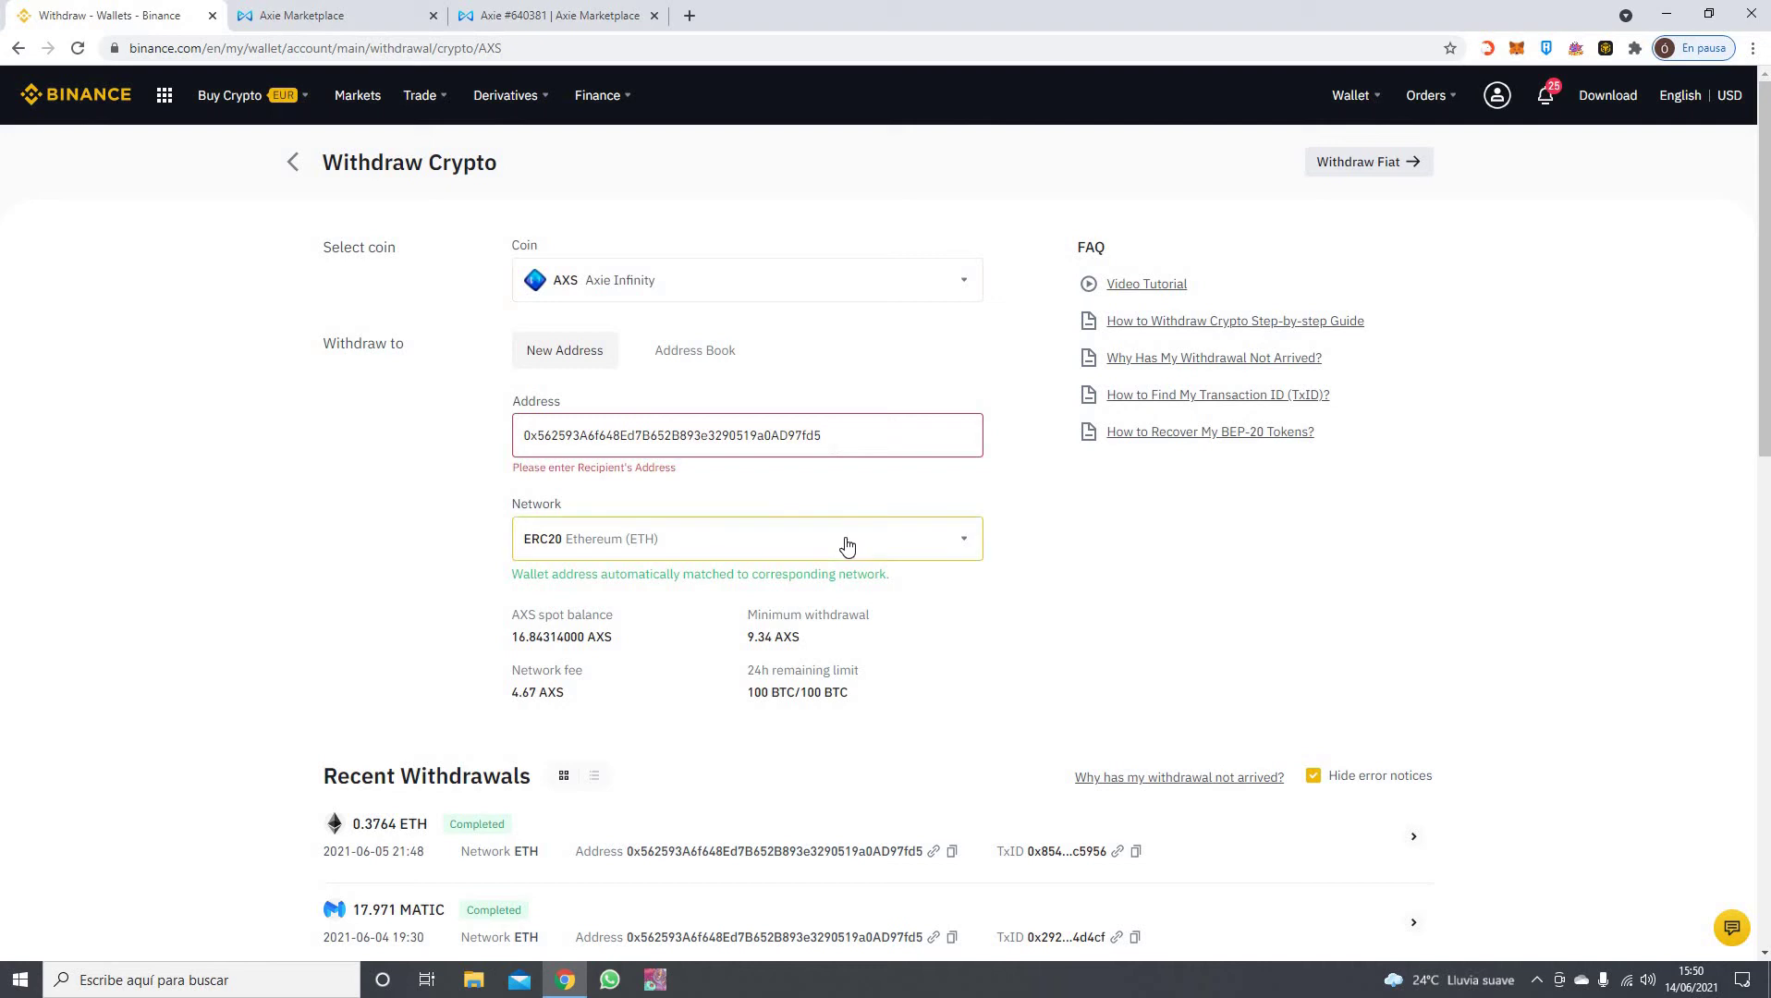
Check the available withdrawal networks and set the withdrawal amount to the maximum of 16.84314 AXS
scroll(713, 480, "down", 1)
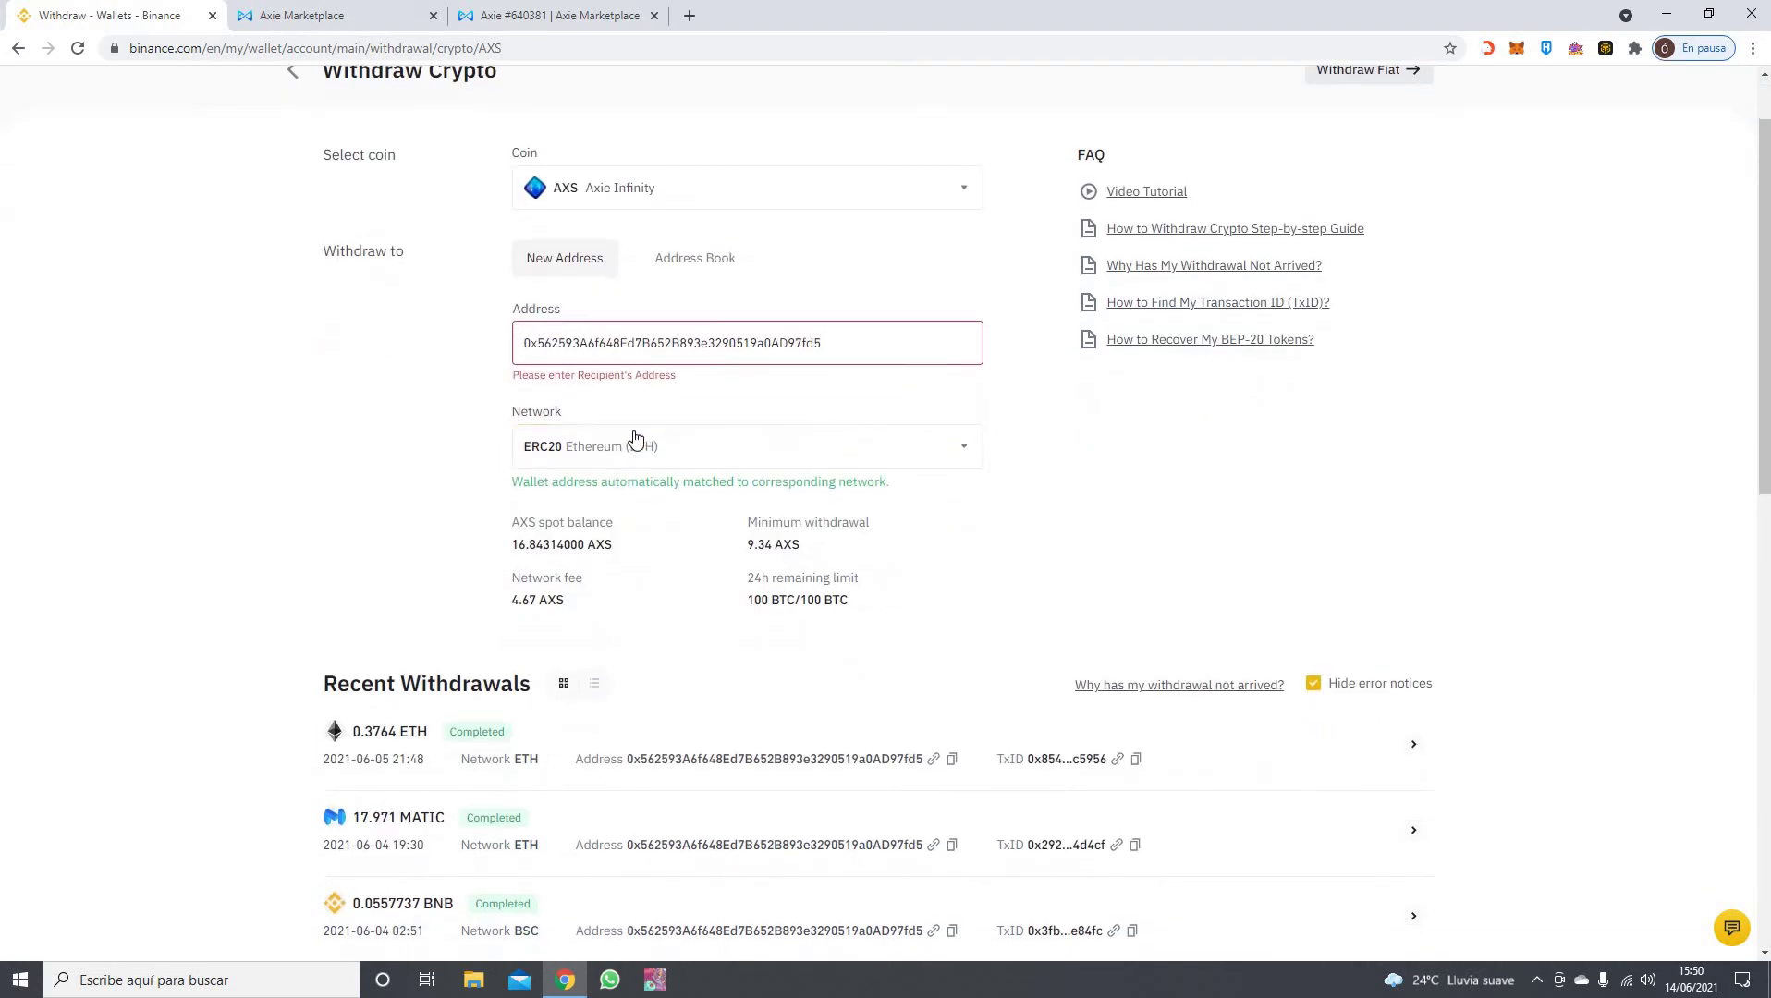
left_click(763, 427)
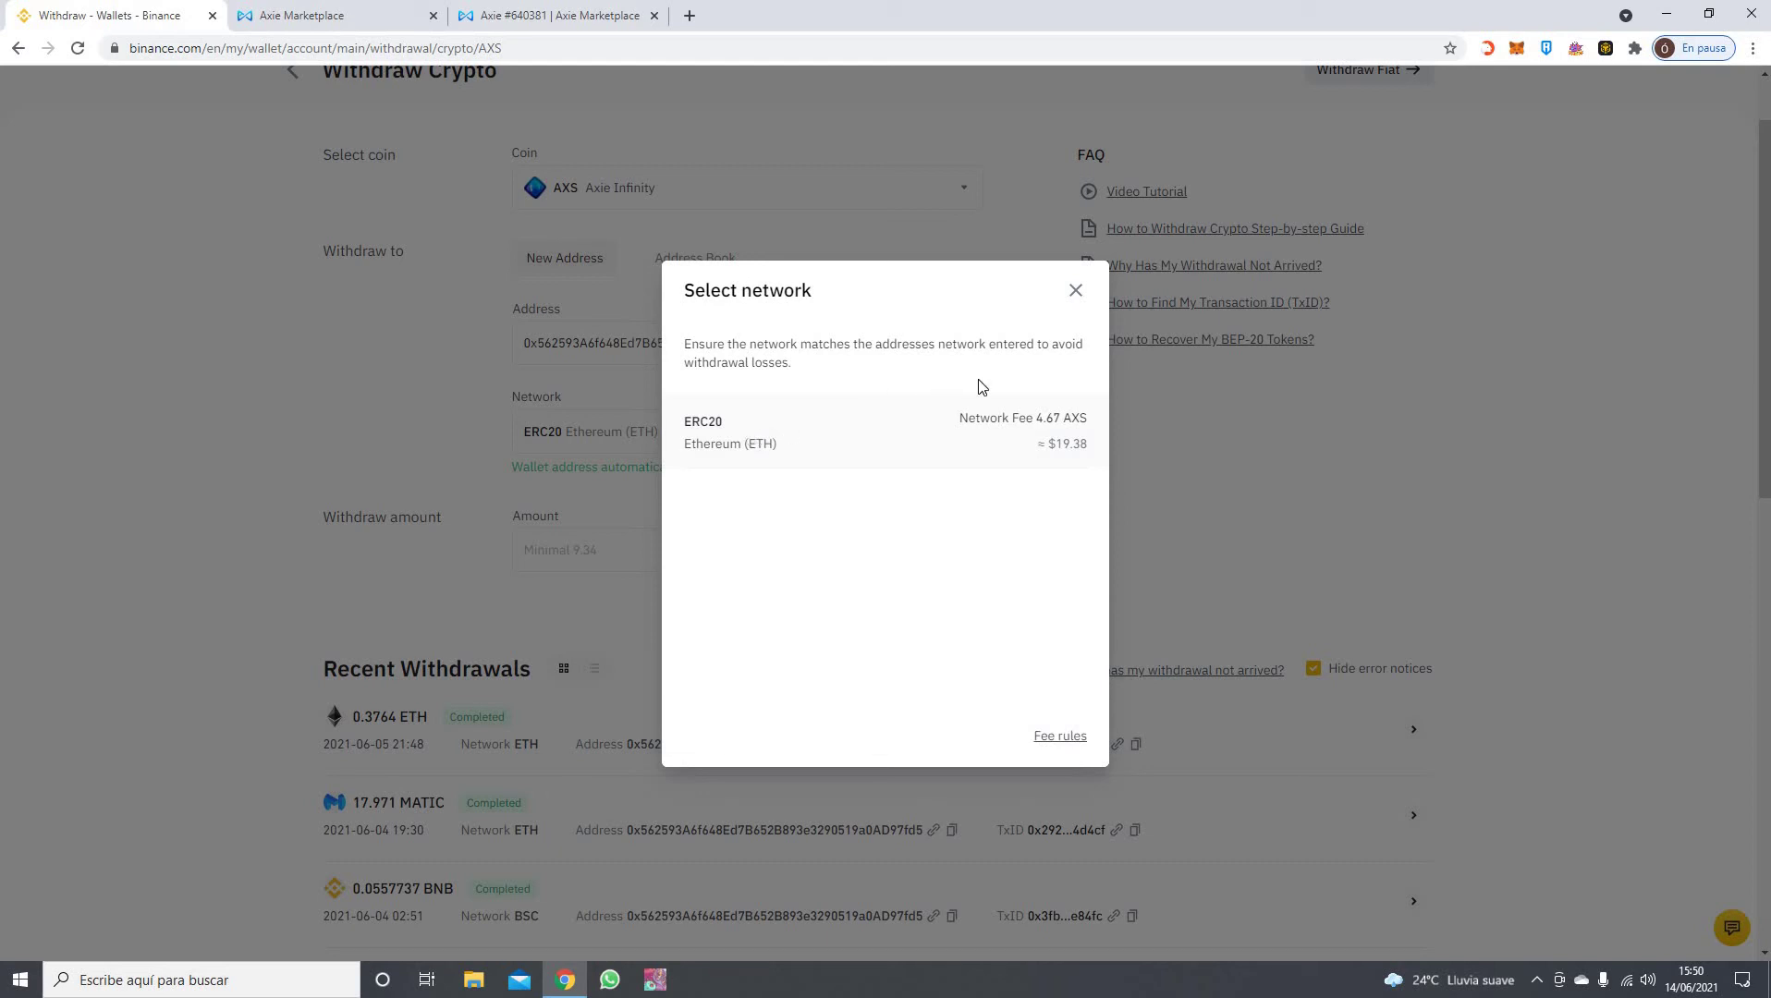
left_click(1076, 293)
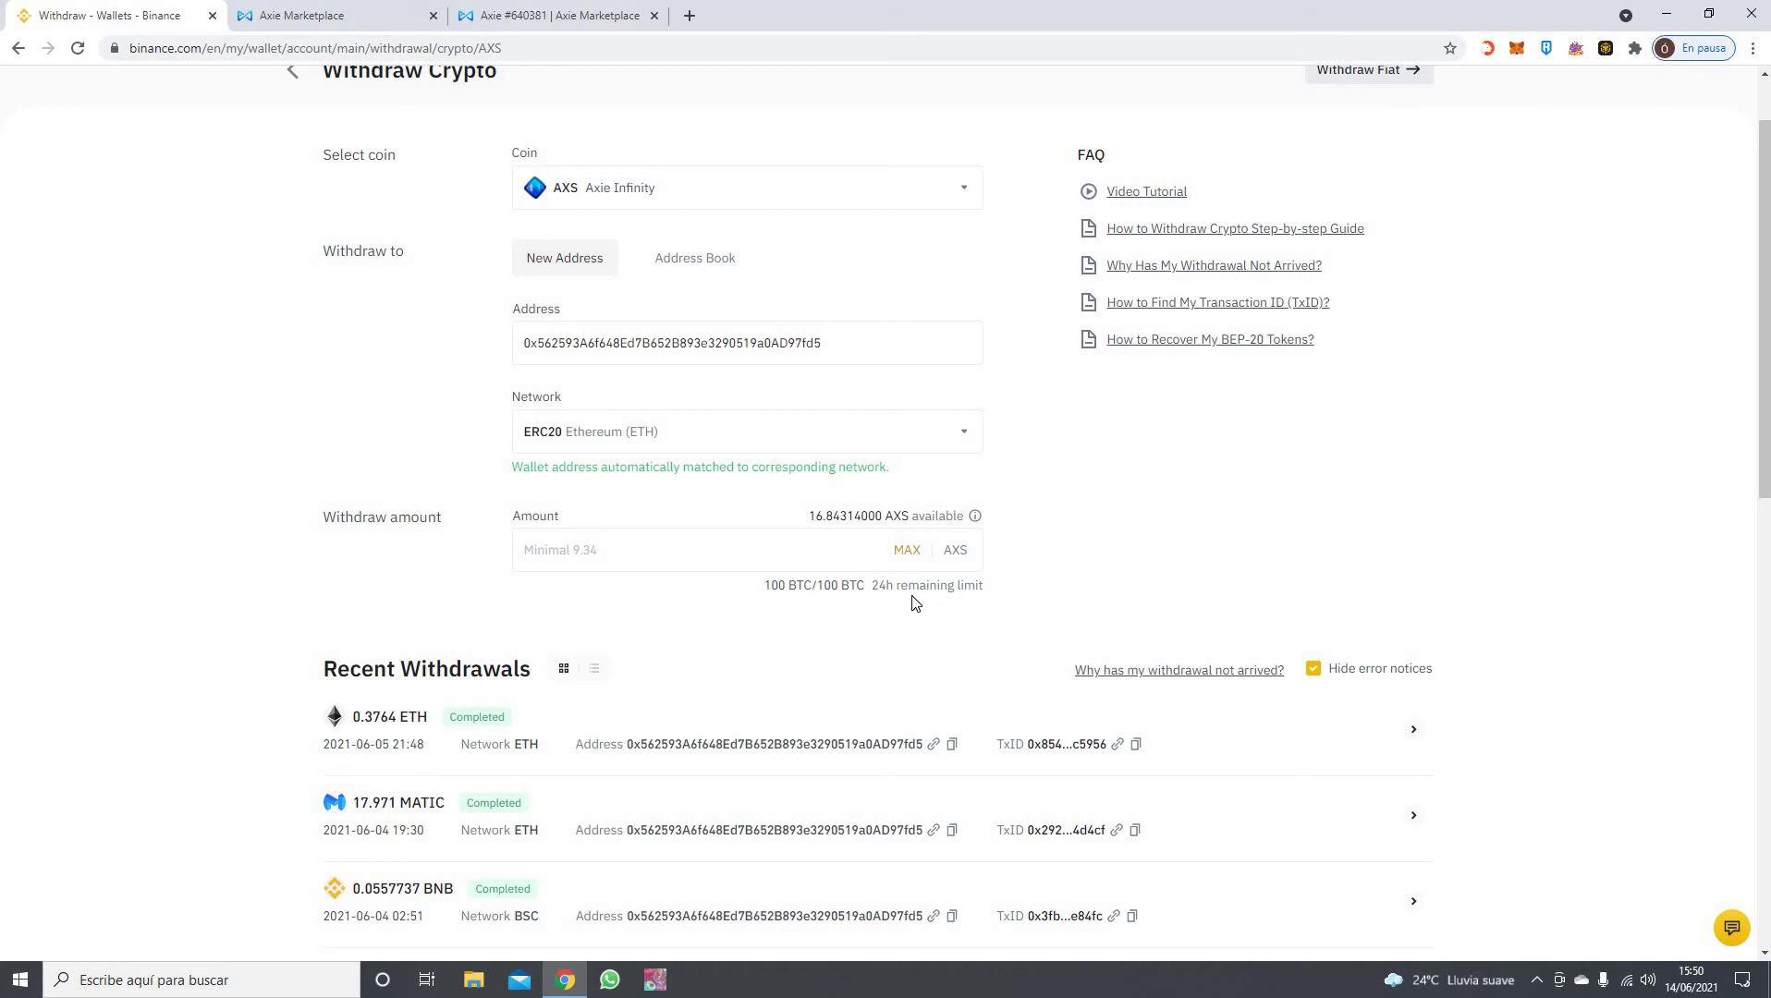
left_click(859, 567)
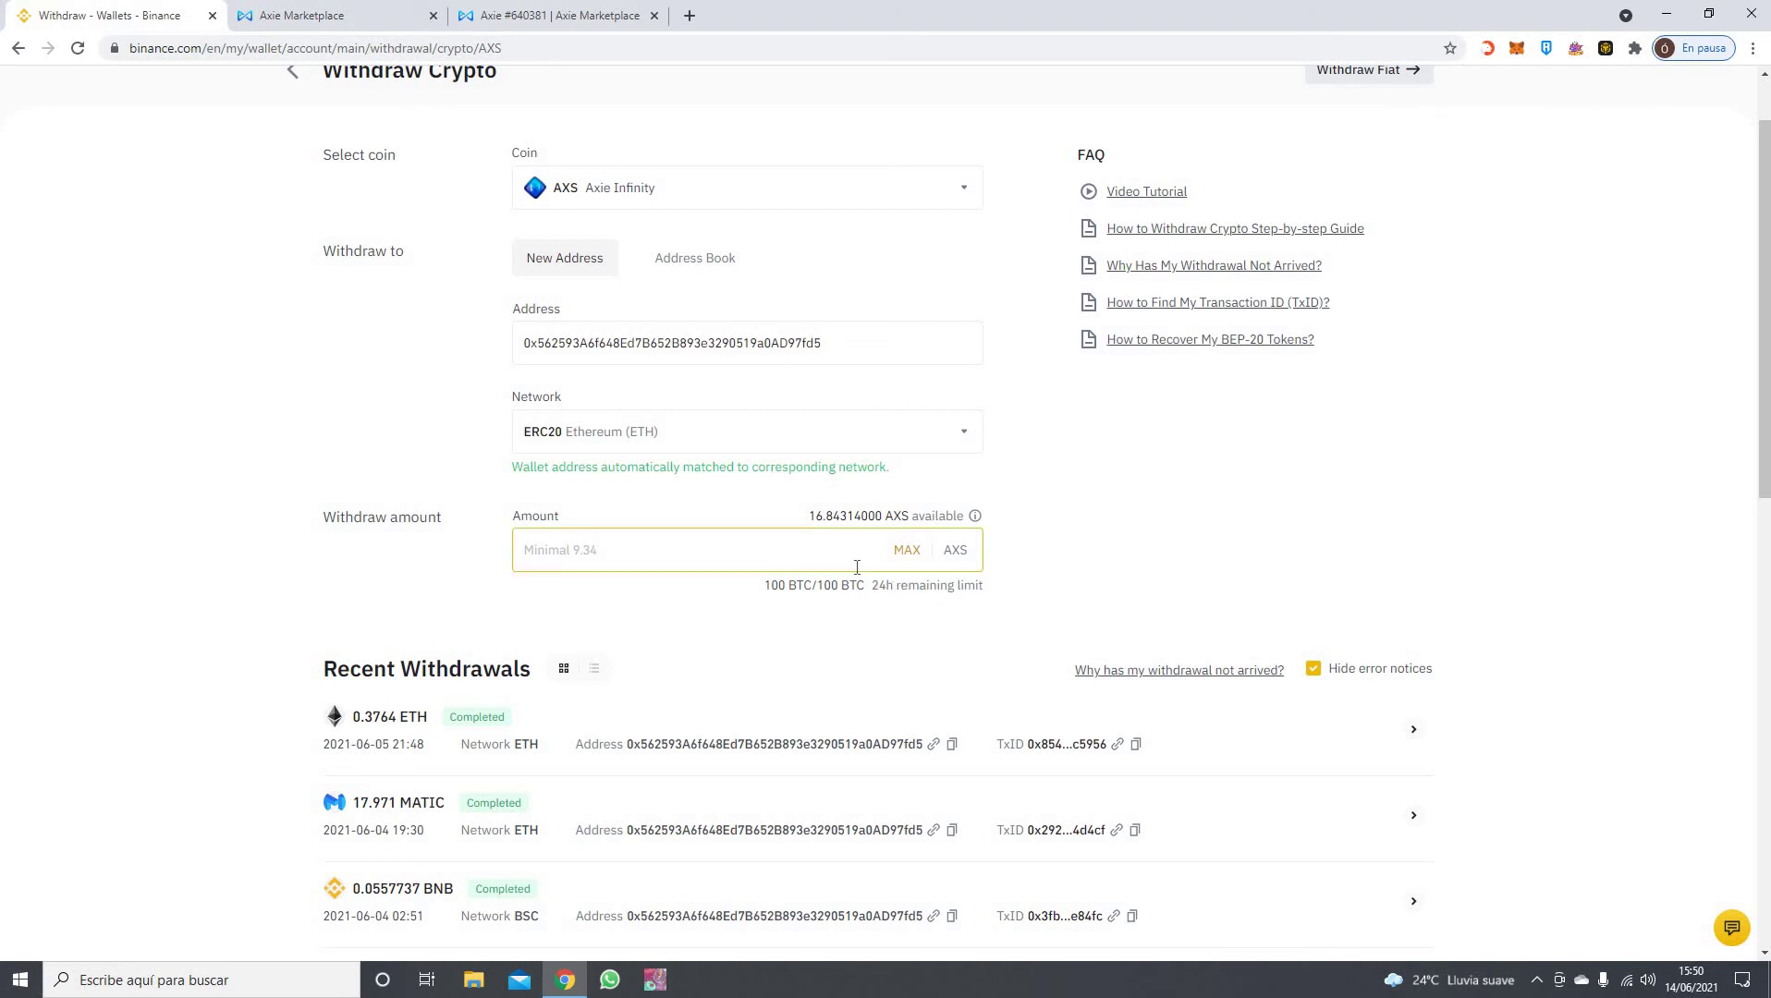
left_click(905, 554)
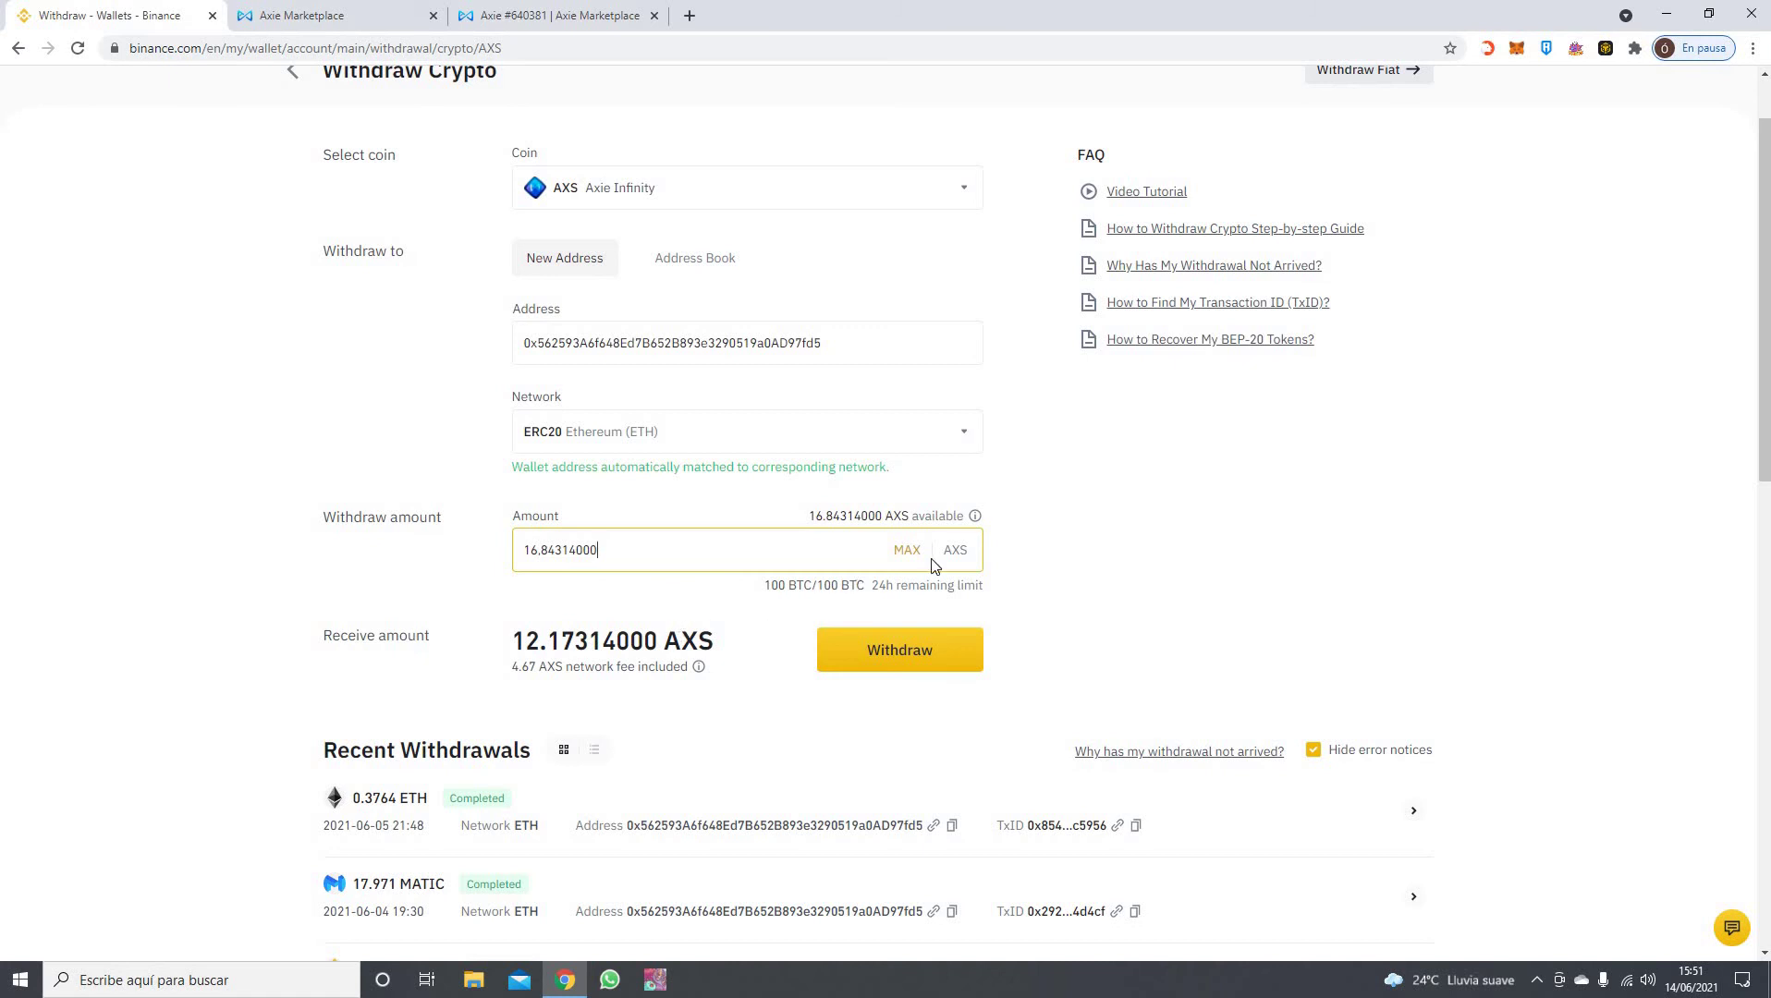
Review the ERC20 Ethereum network option with its fee and asset notice, closing the dialogs each time
left_click(723, 444)
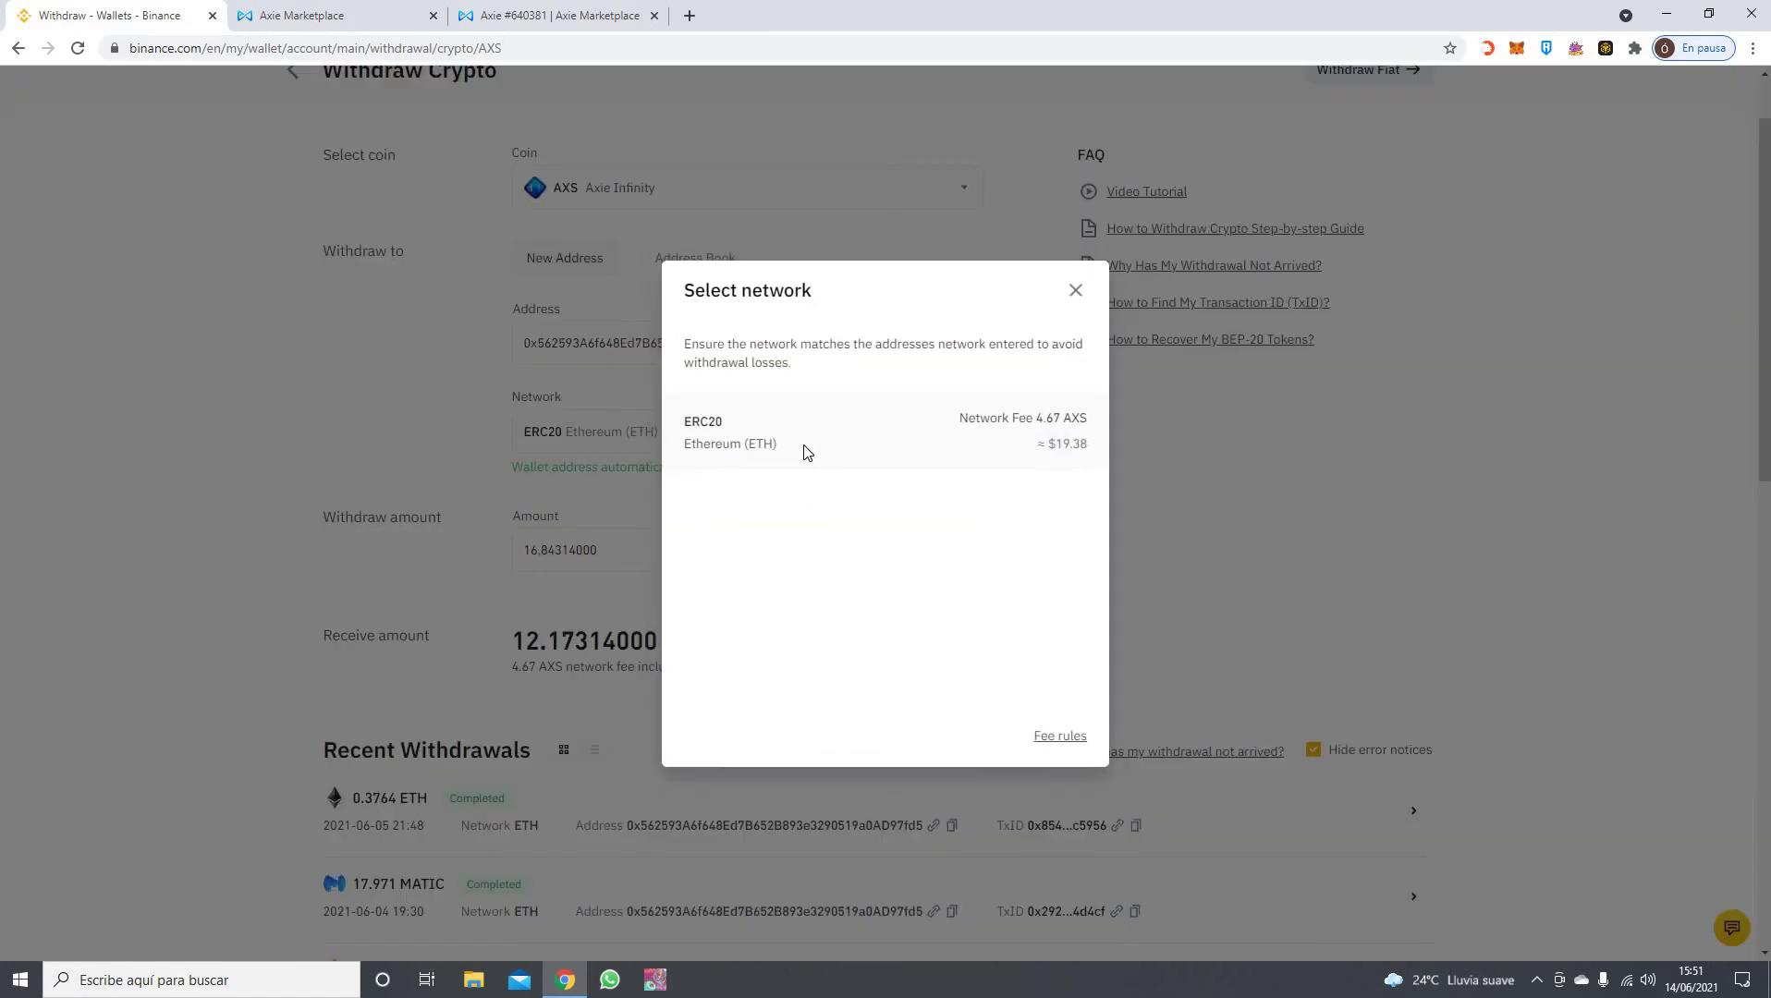
left_click(803, 453)
left_click(1017, 399)
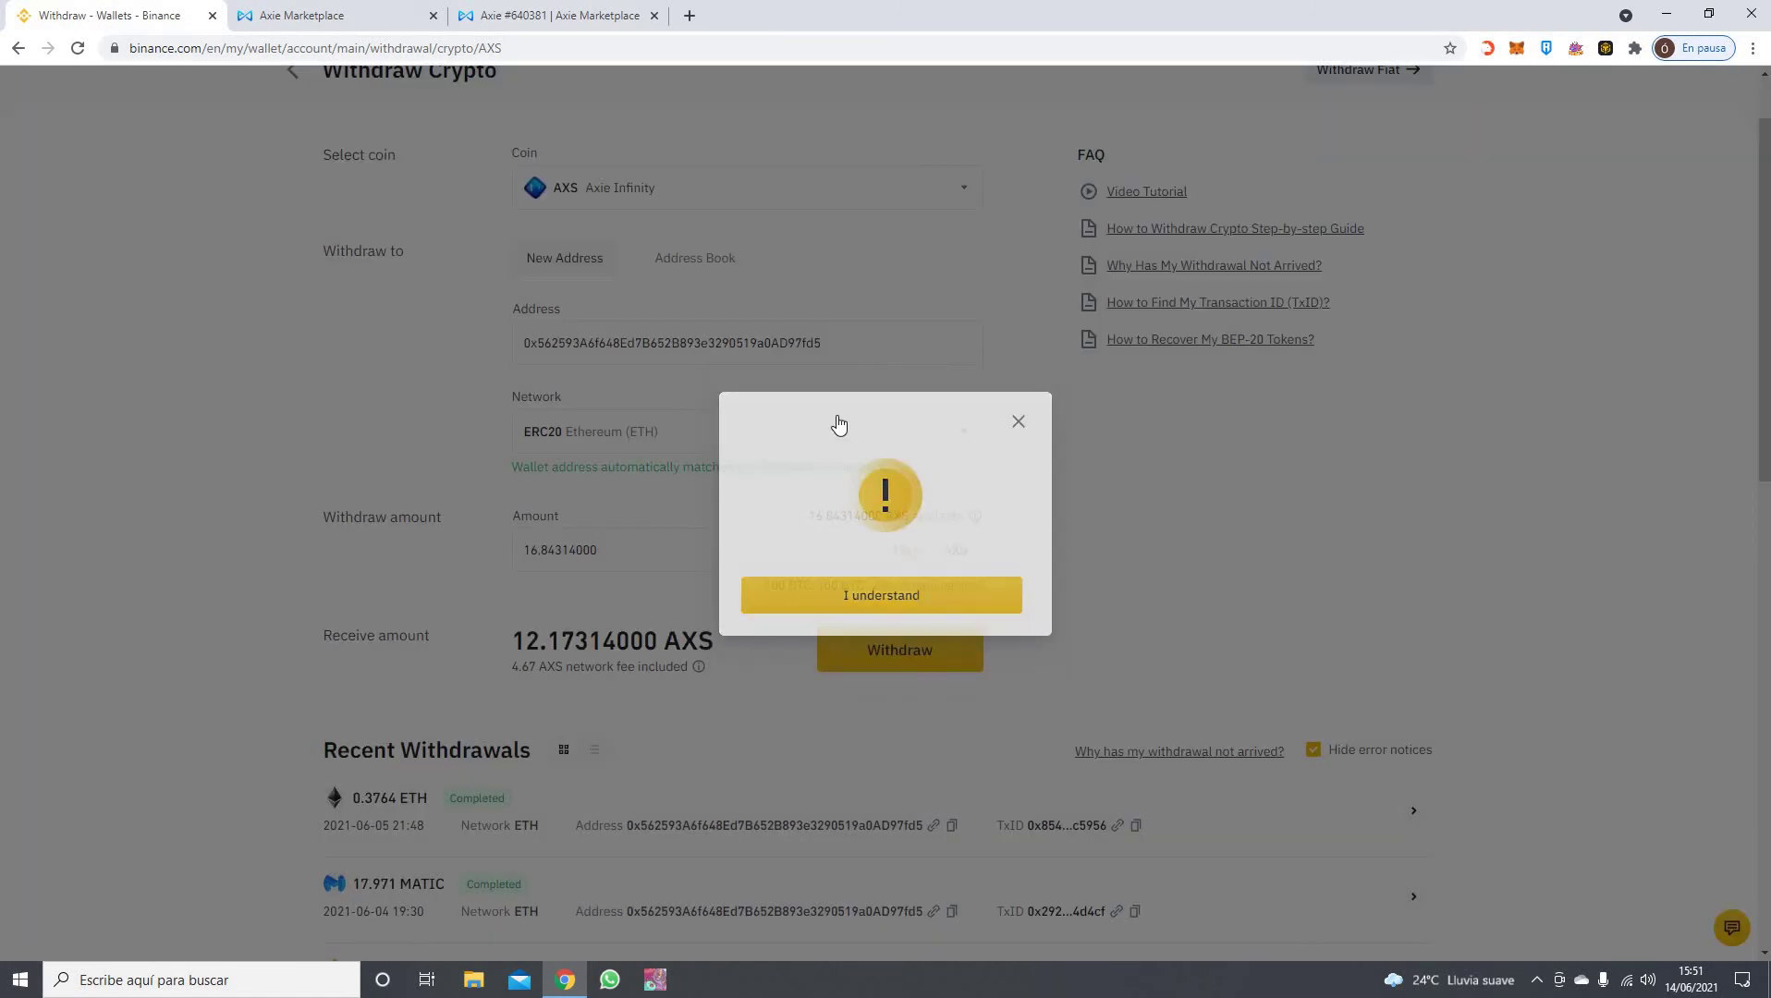
left_click(822, 440)
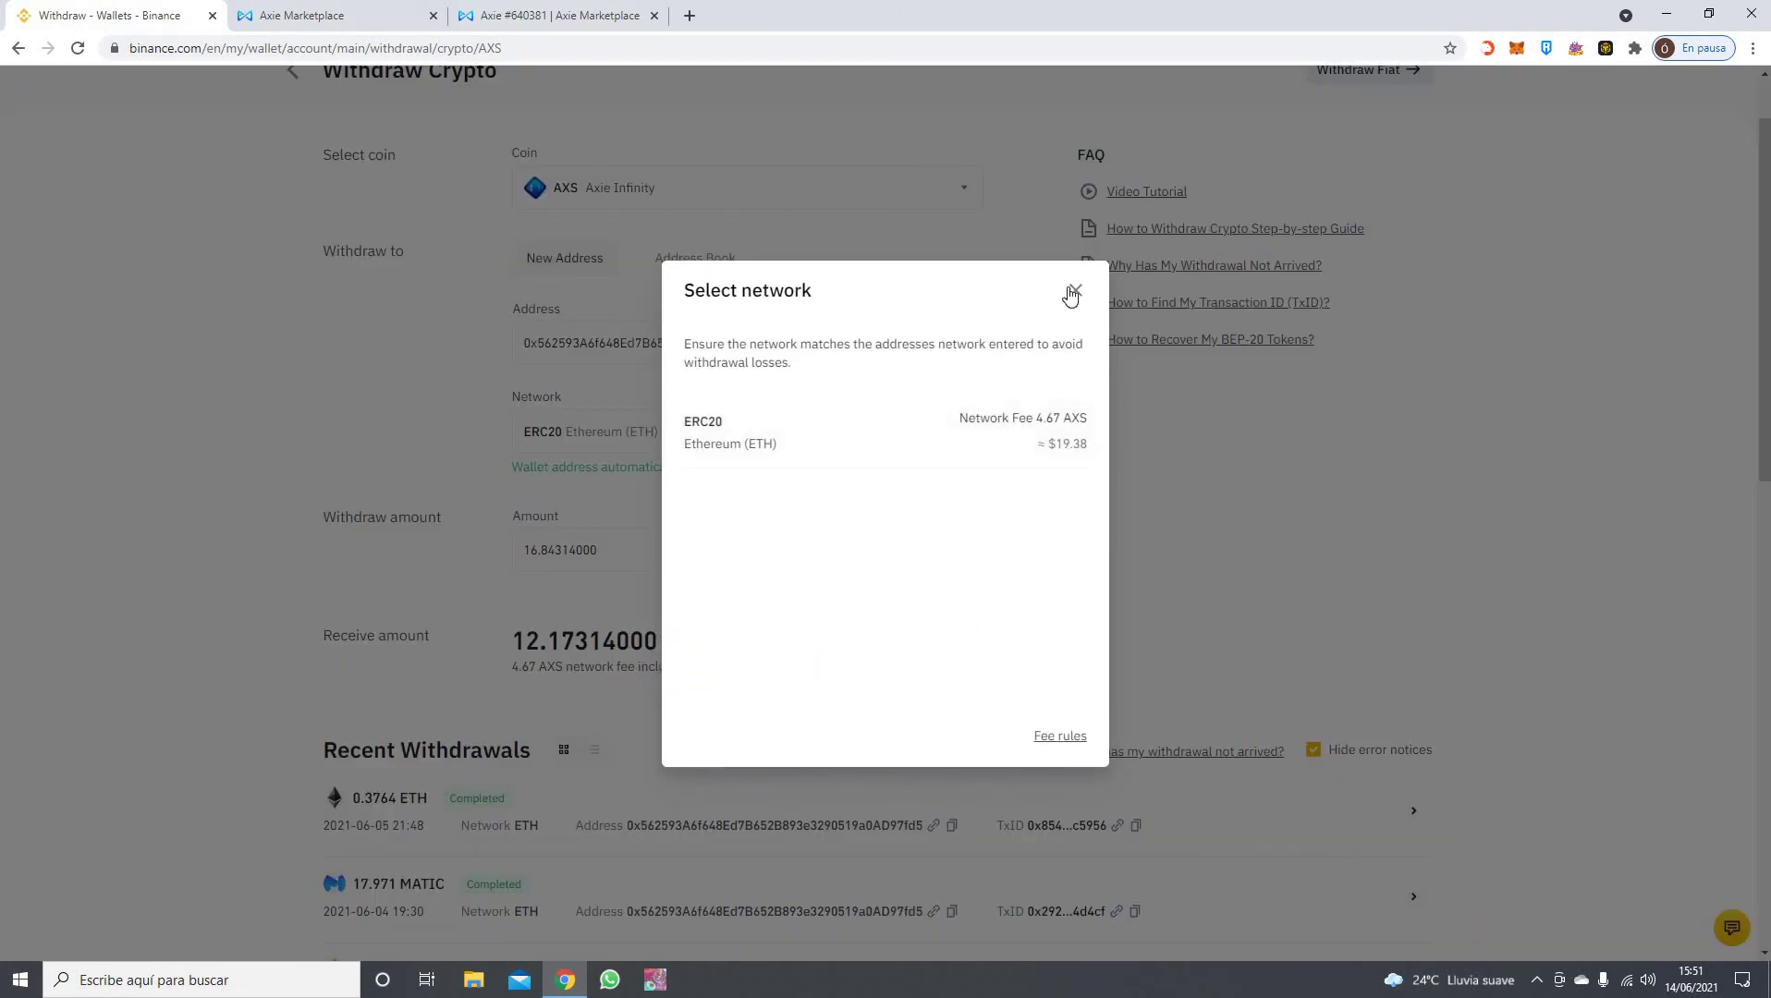
left_click(822, 415)
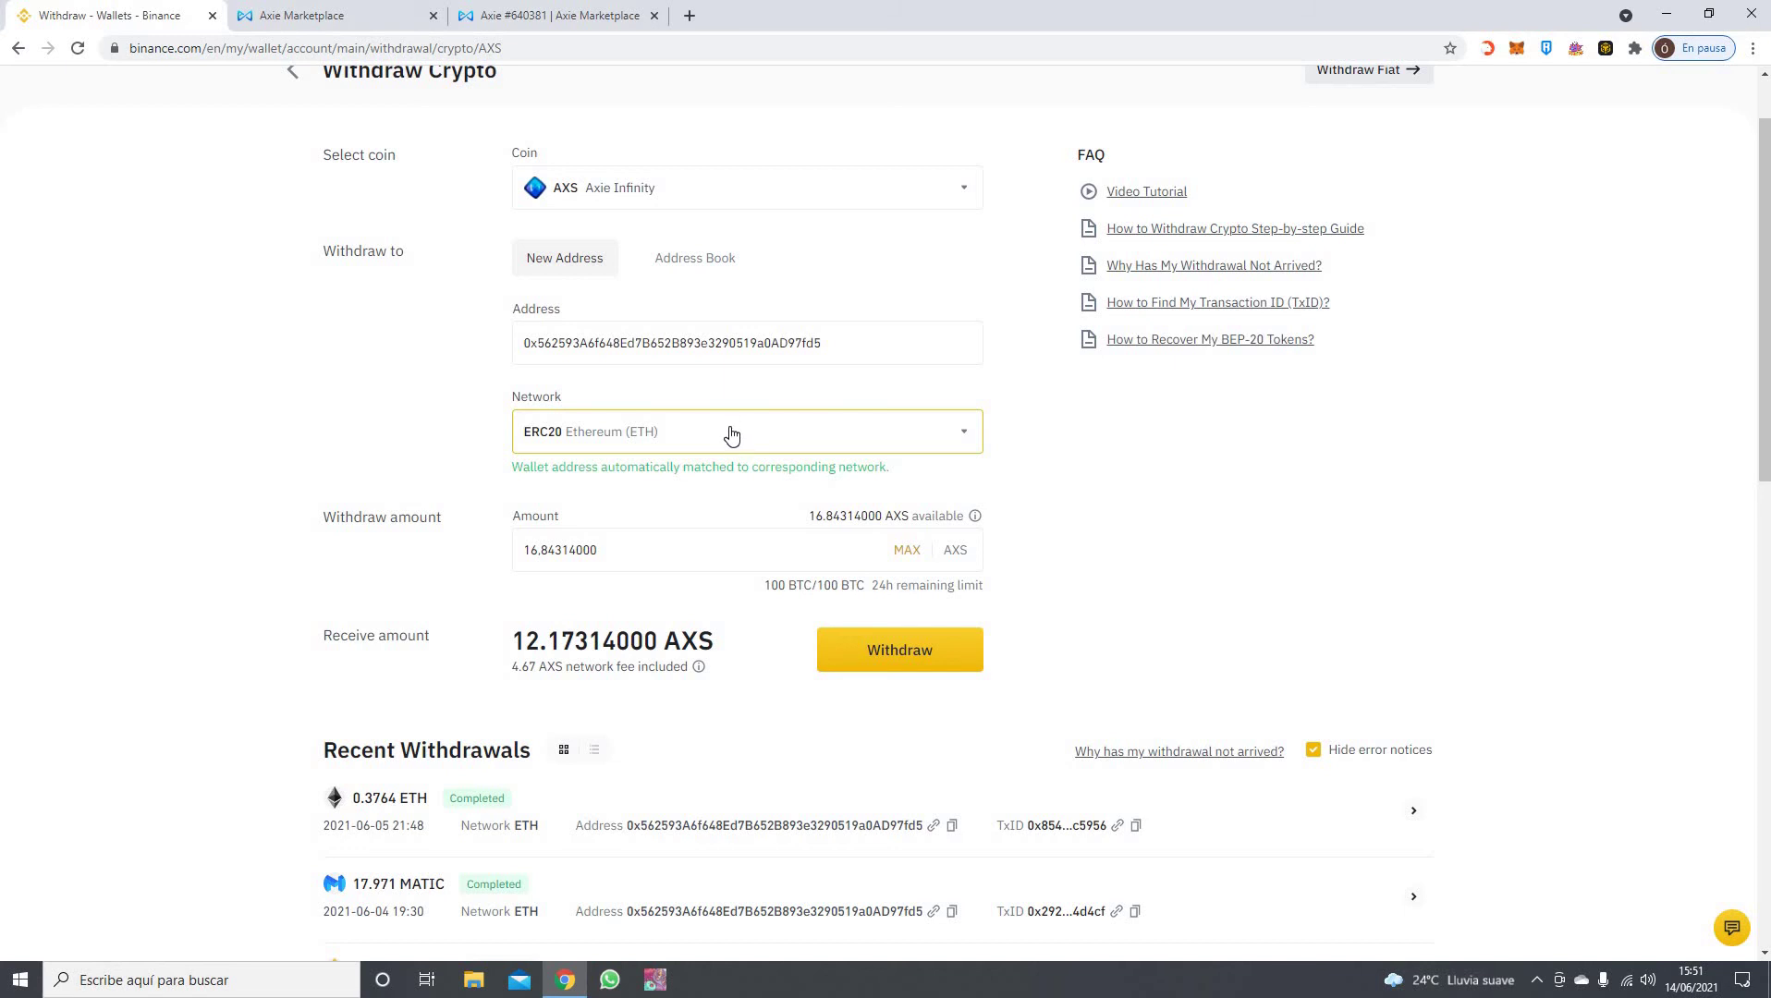
left_click(731, 434)
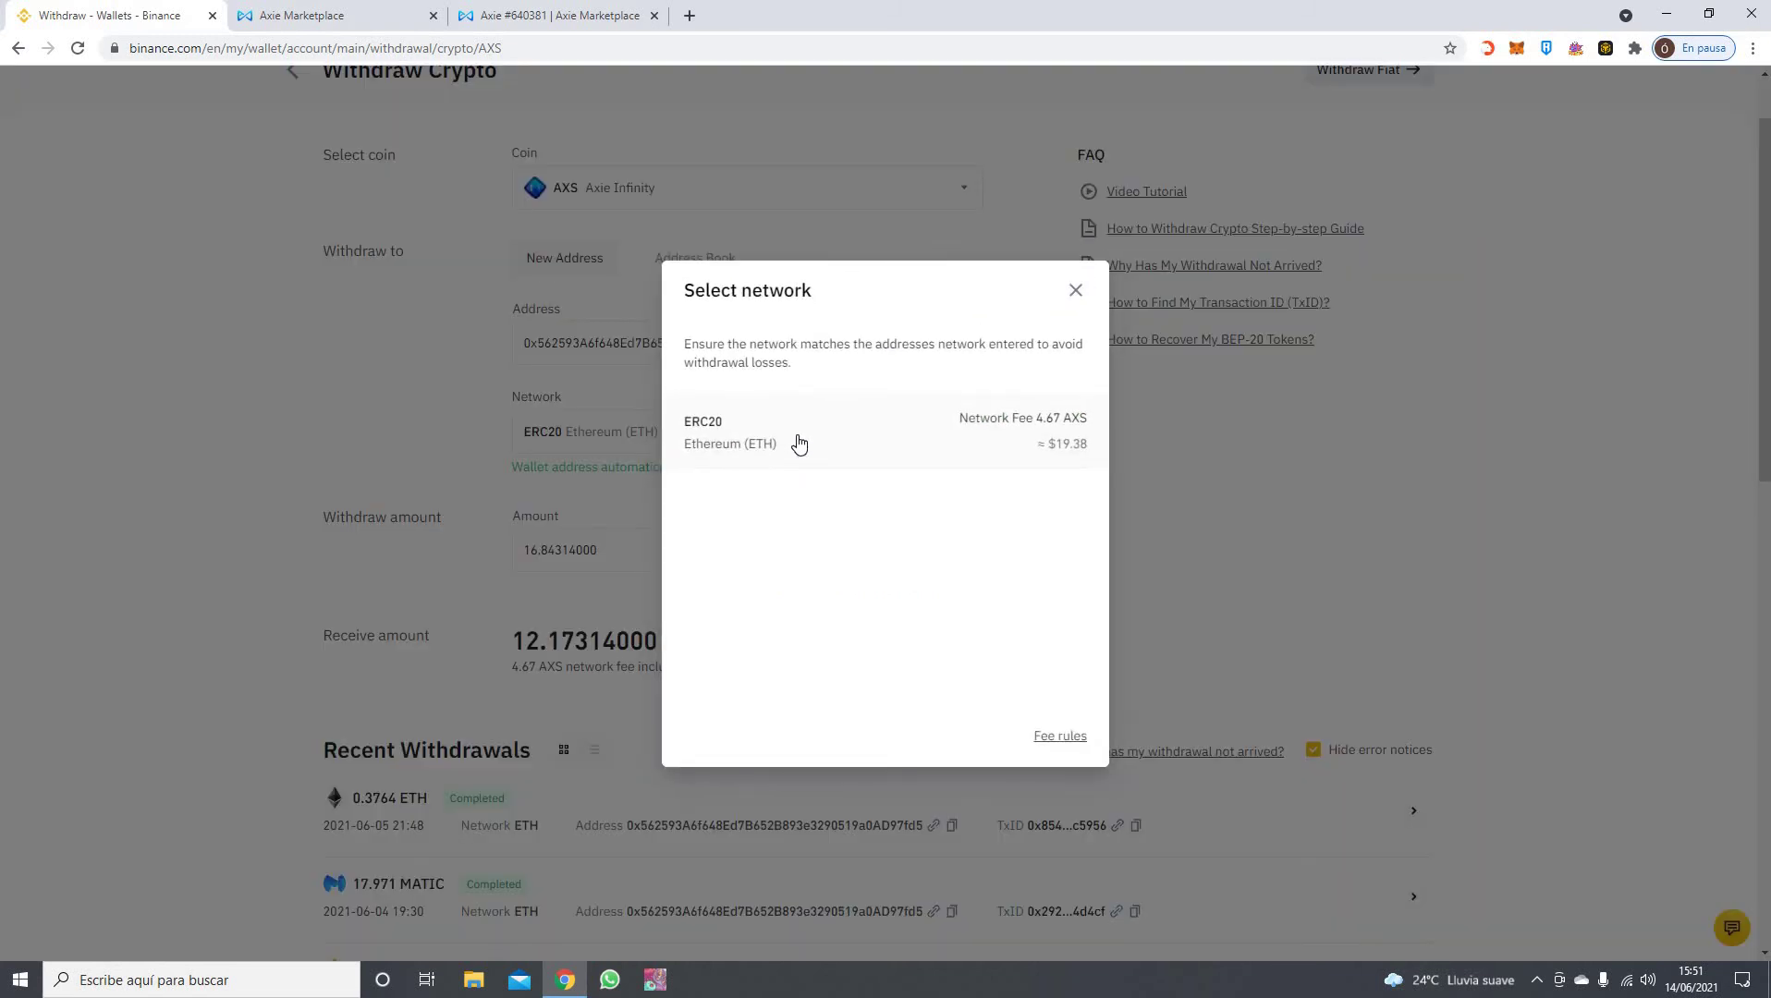
left_click(925, 438)
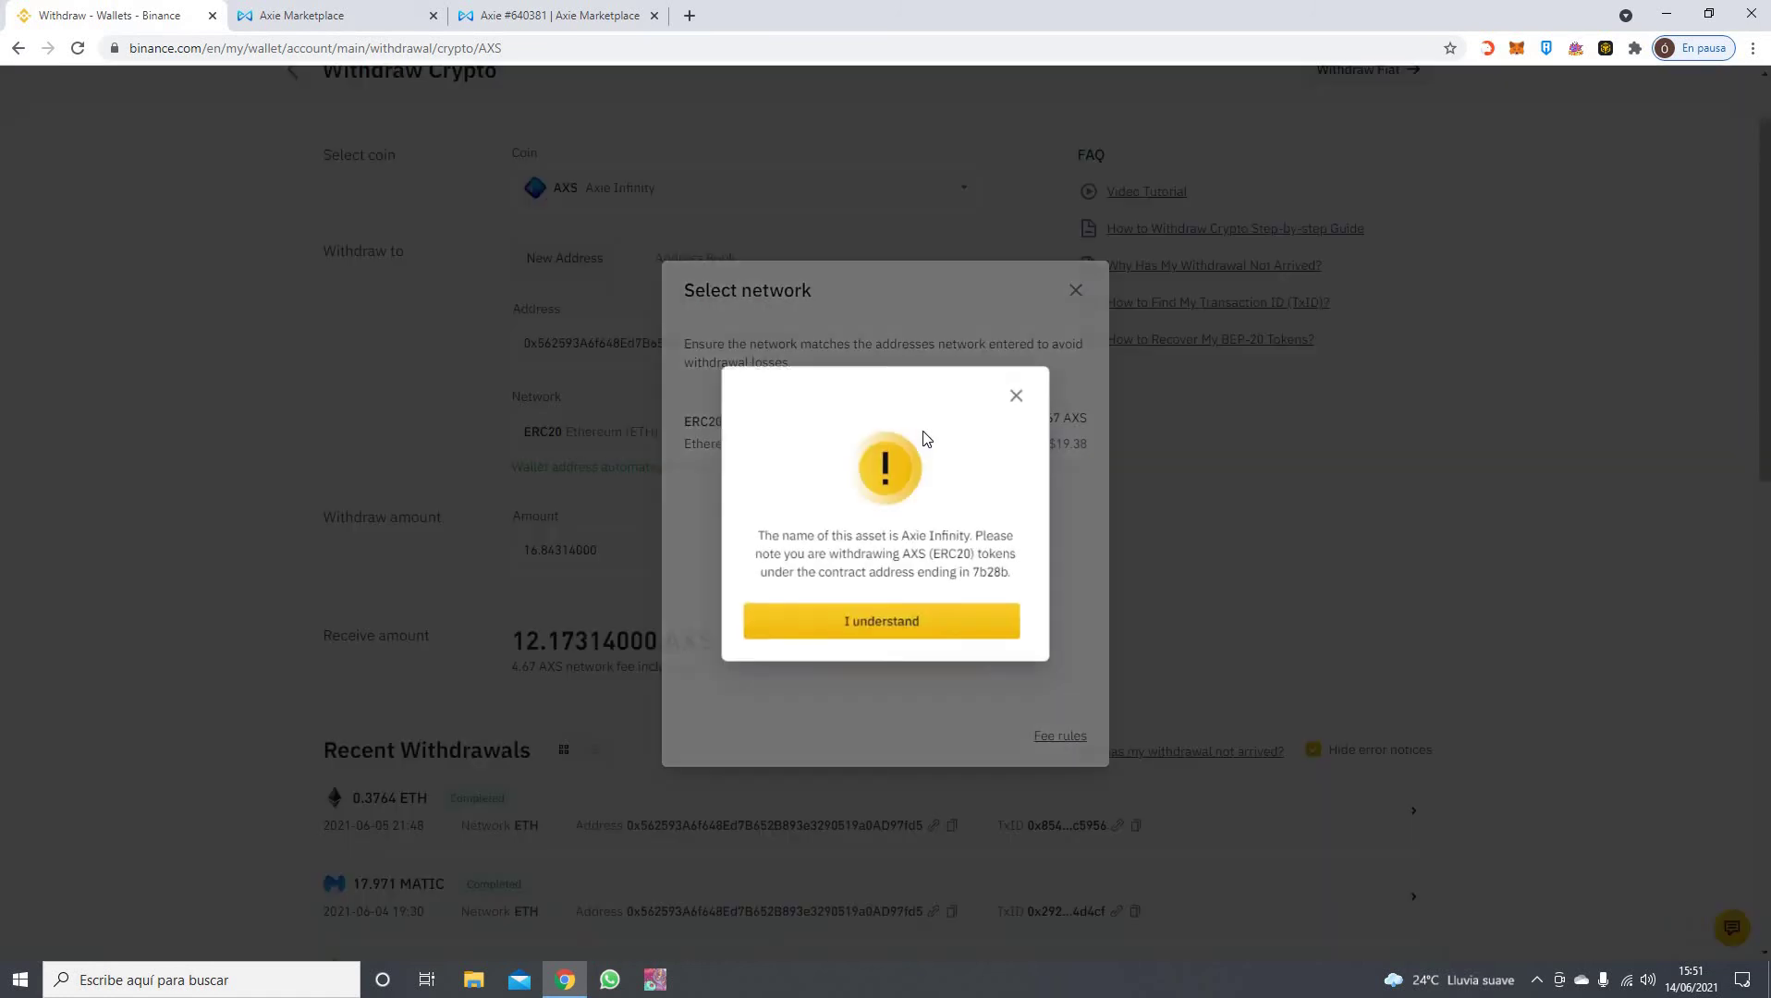
left_click(1018, 394)
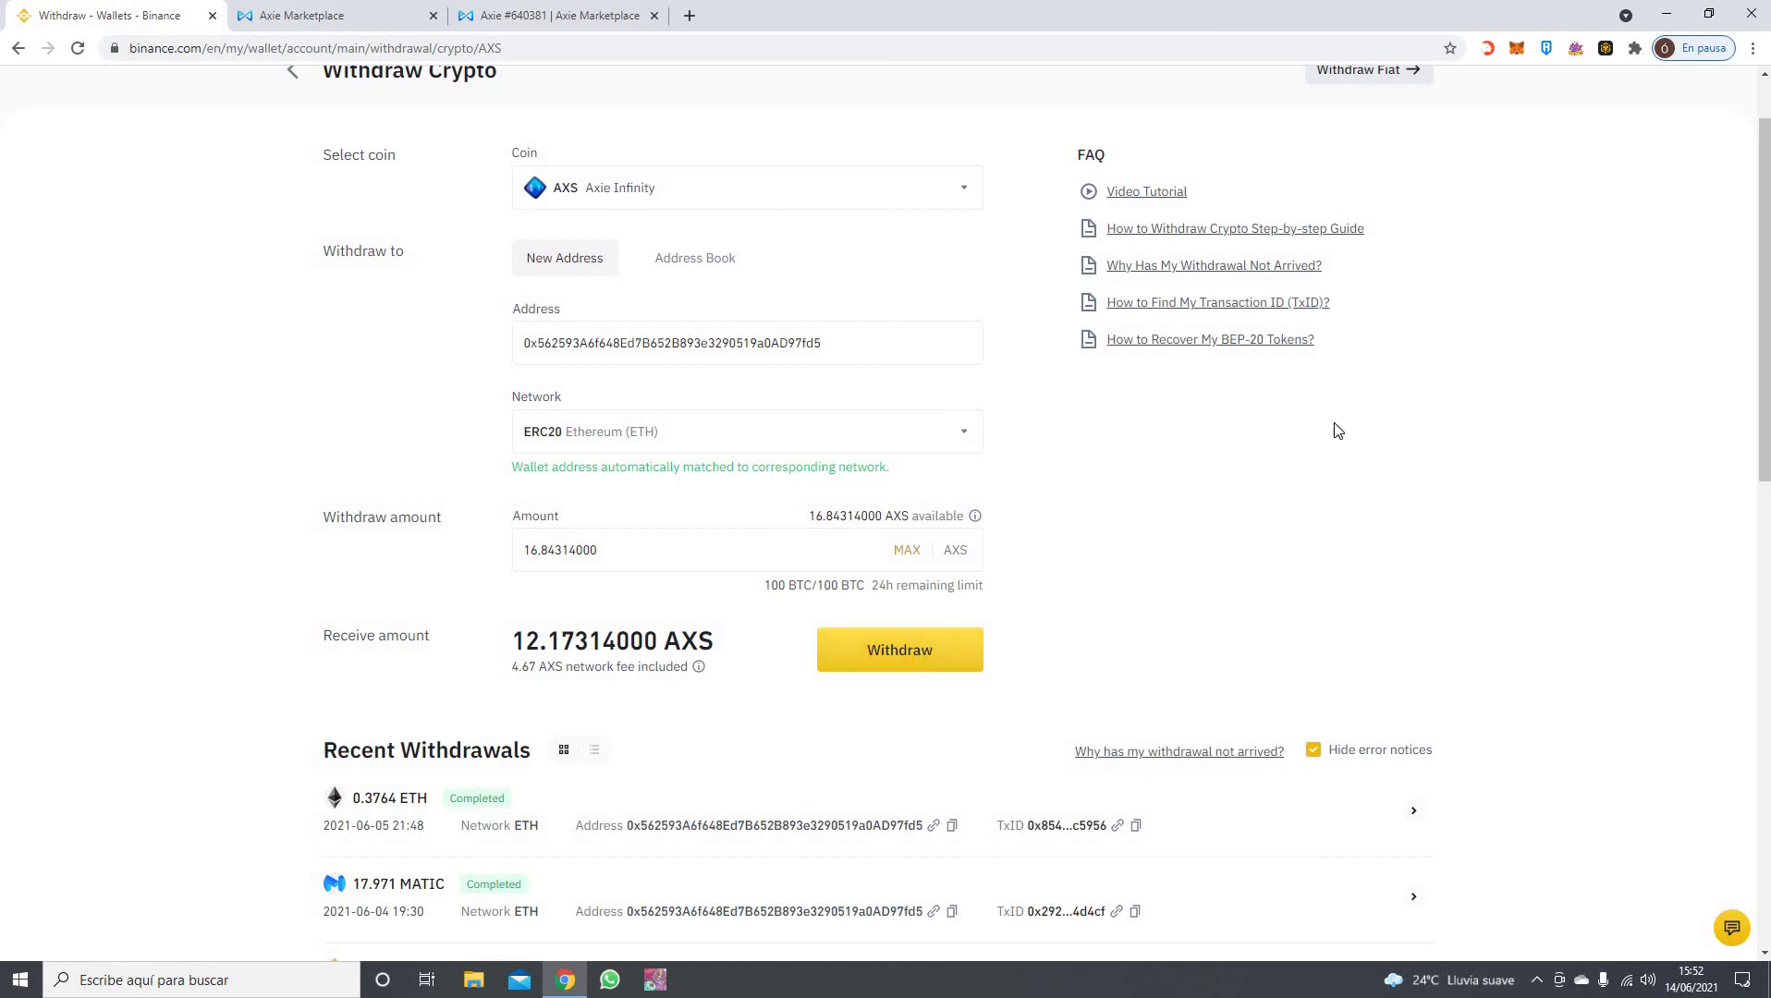
Open the AXS withdrawal summary, check its amount, address and network, and close it without continuing
left_click(1516, 48)
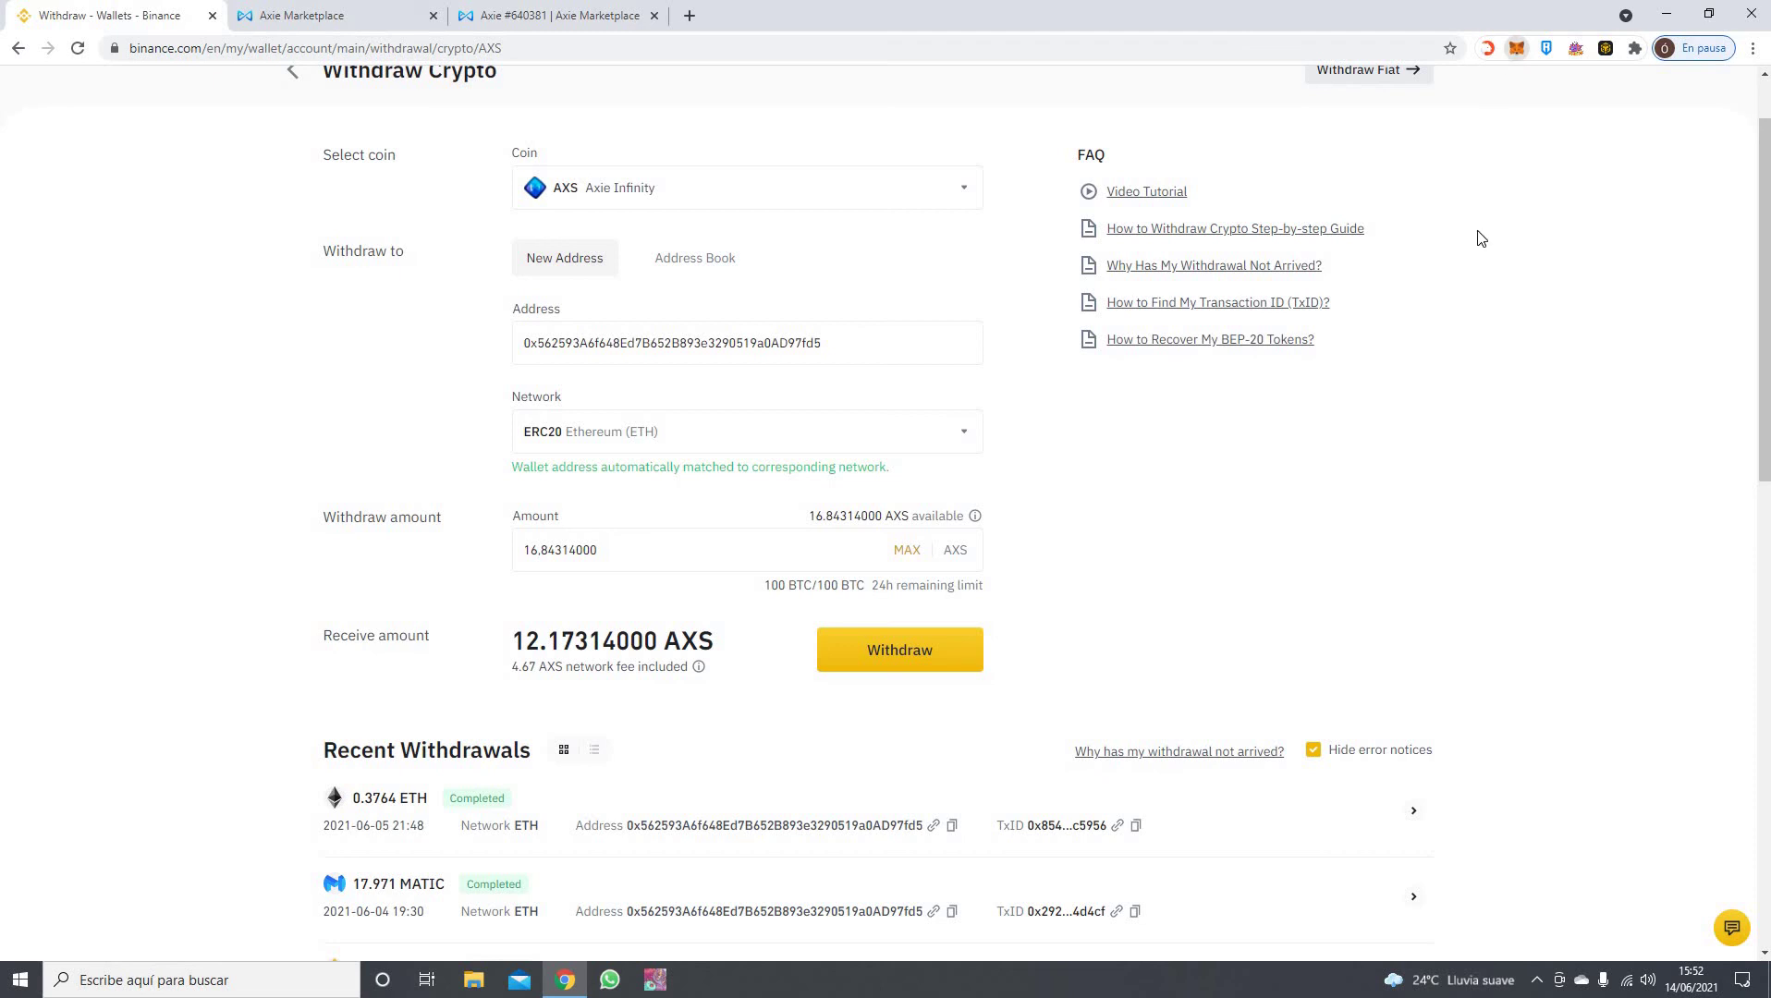
left_click(957, 667)
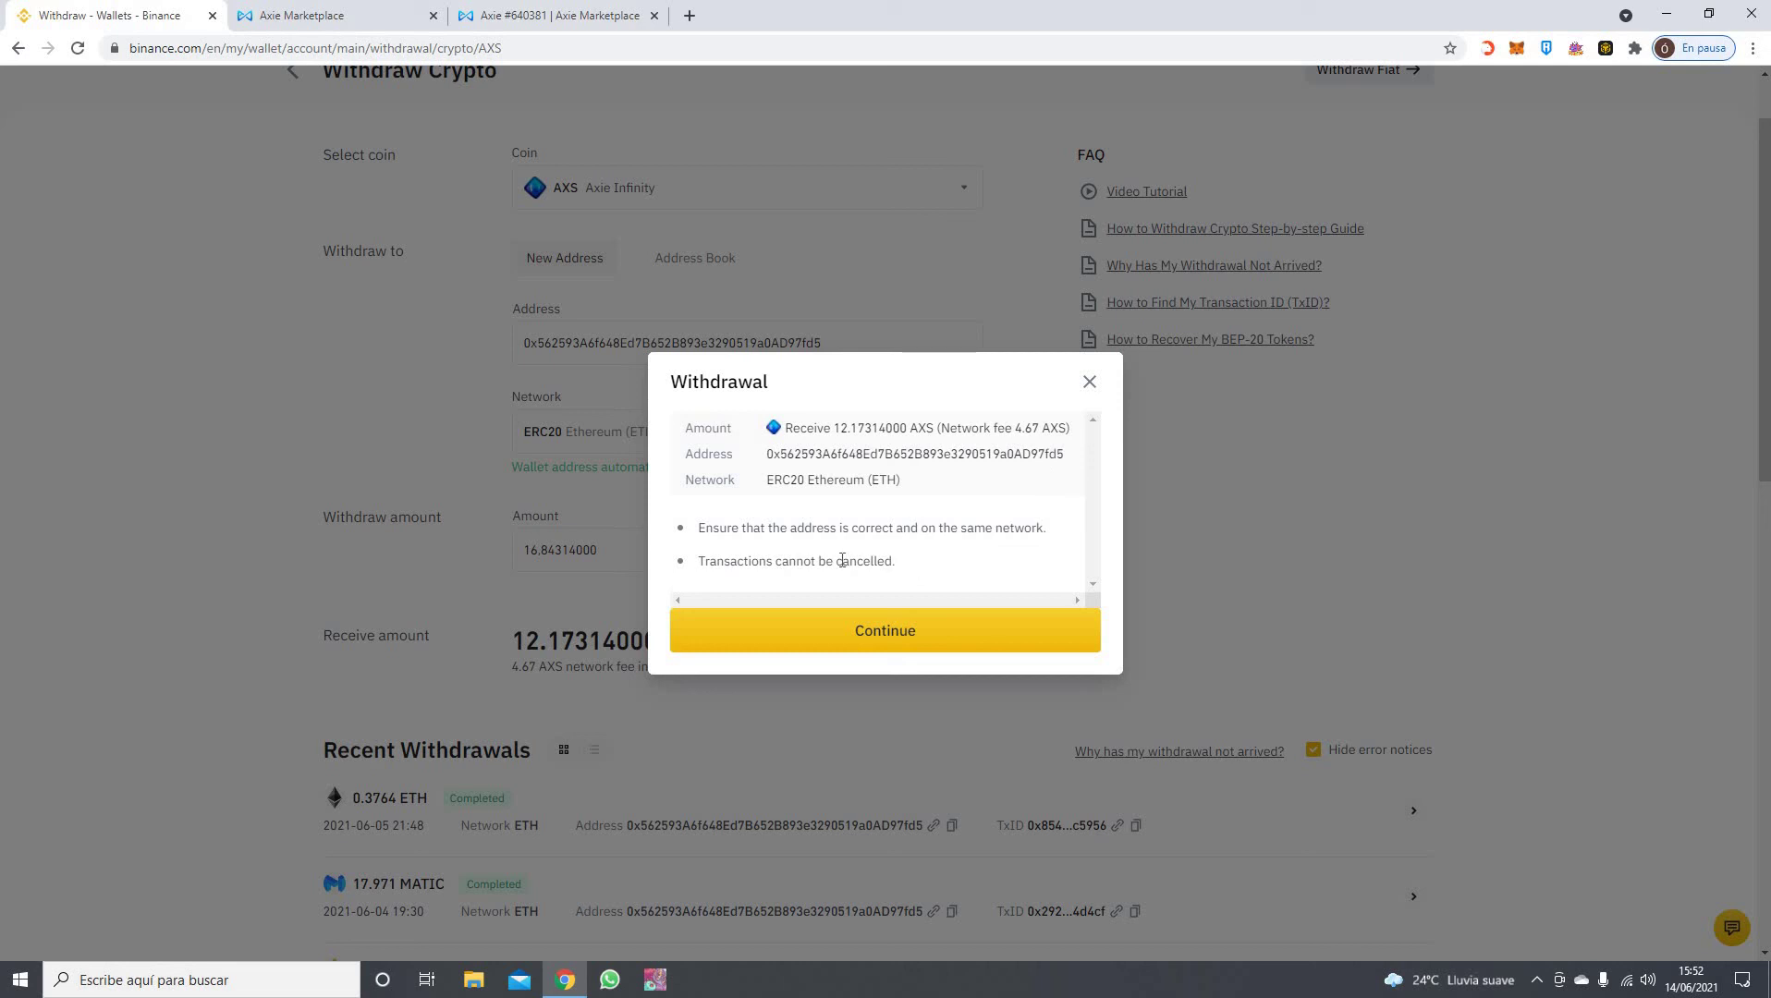
left_click(1089, 382)
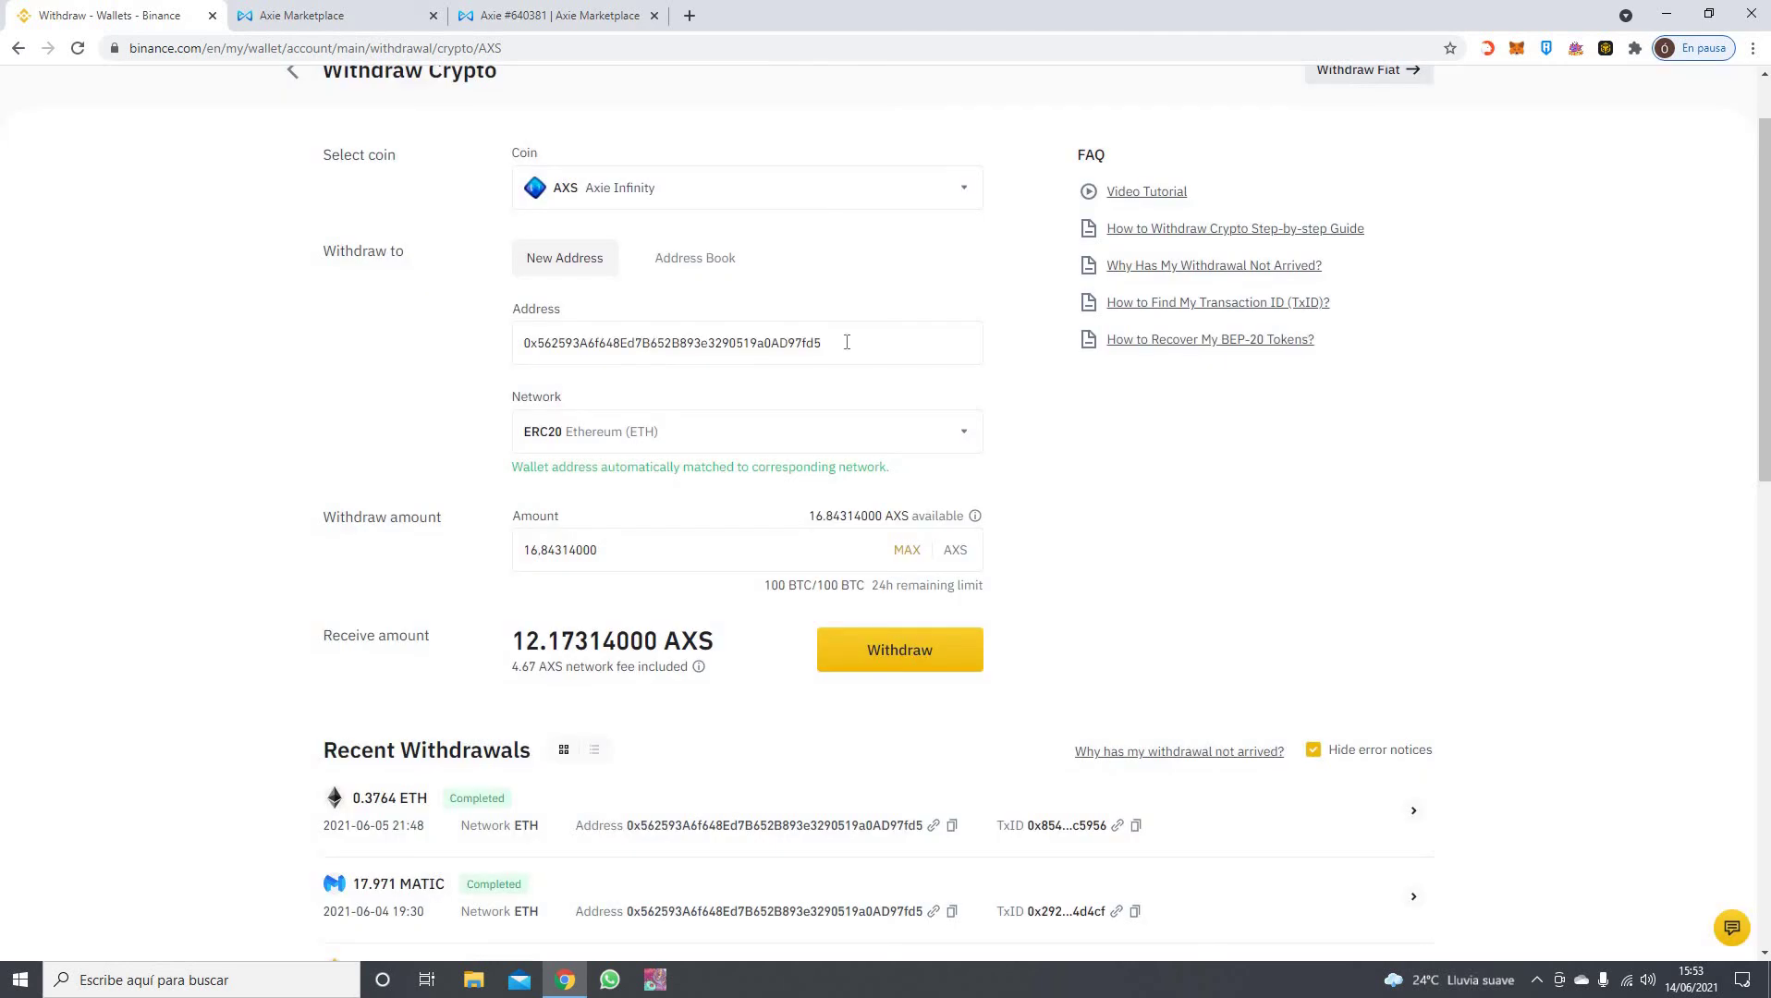
Switch to the Axie Marketplace and look over the Axie #640381 page and the Plant listings with their prices
left_click(331, 20)
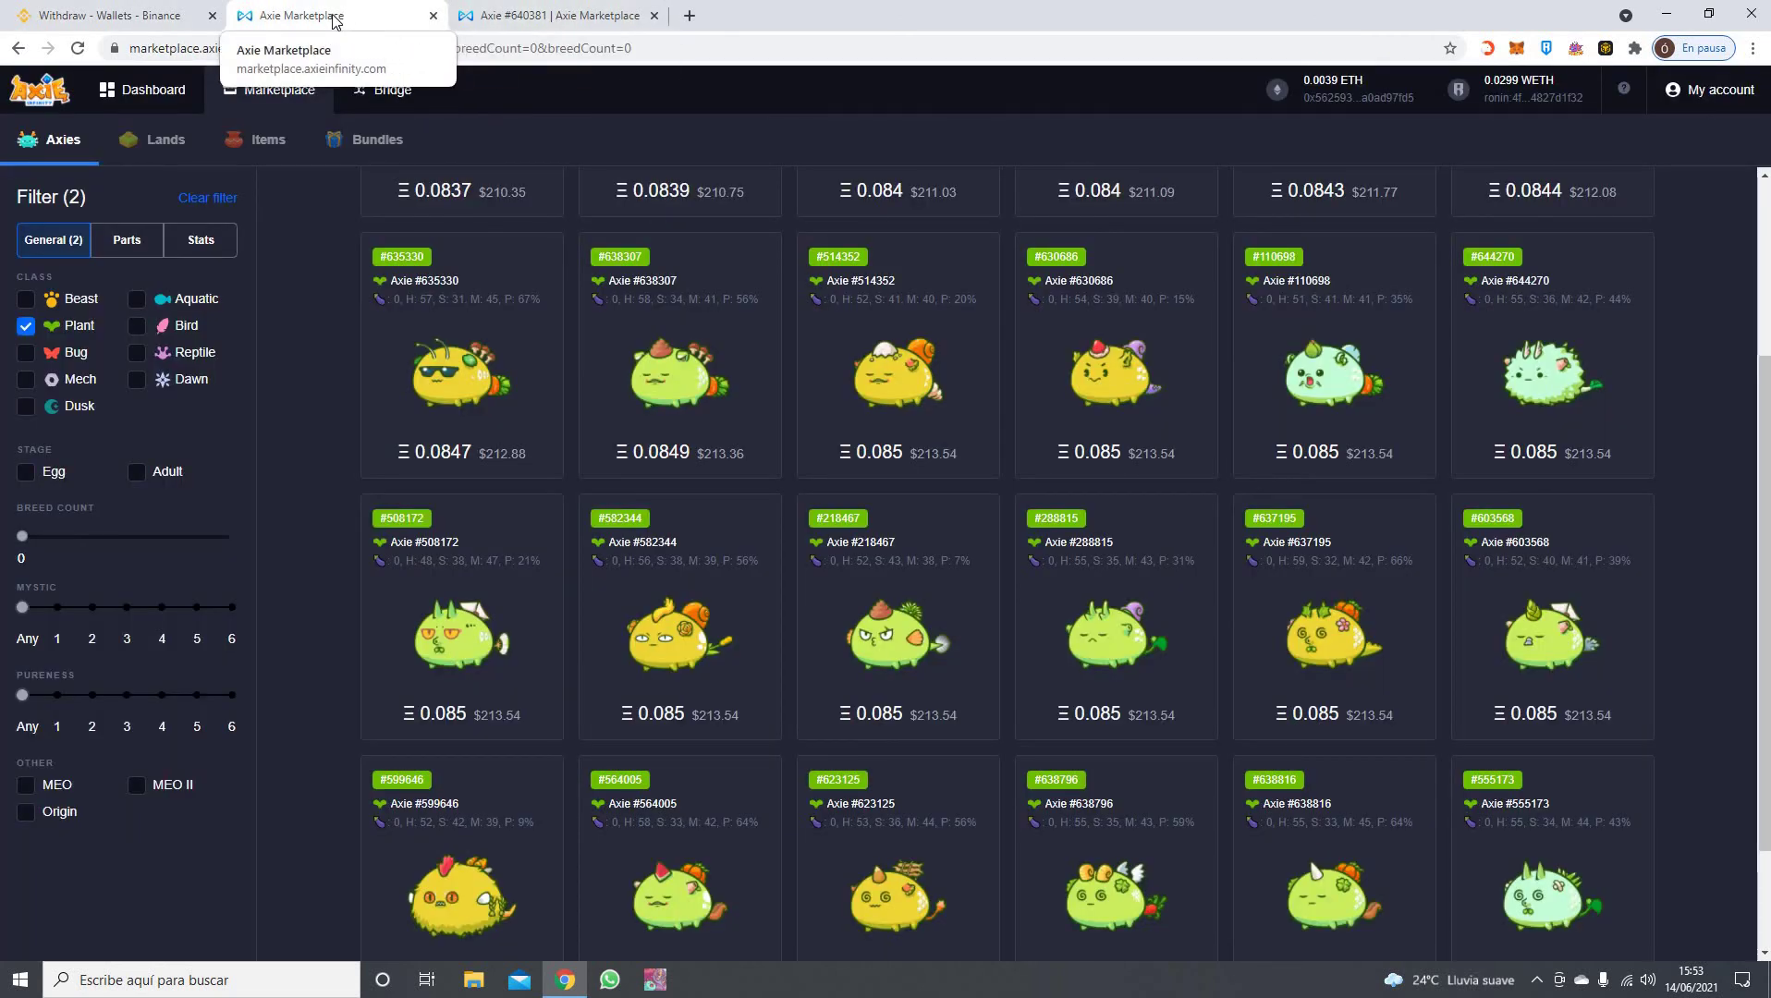
left_click(450, 19)
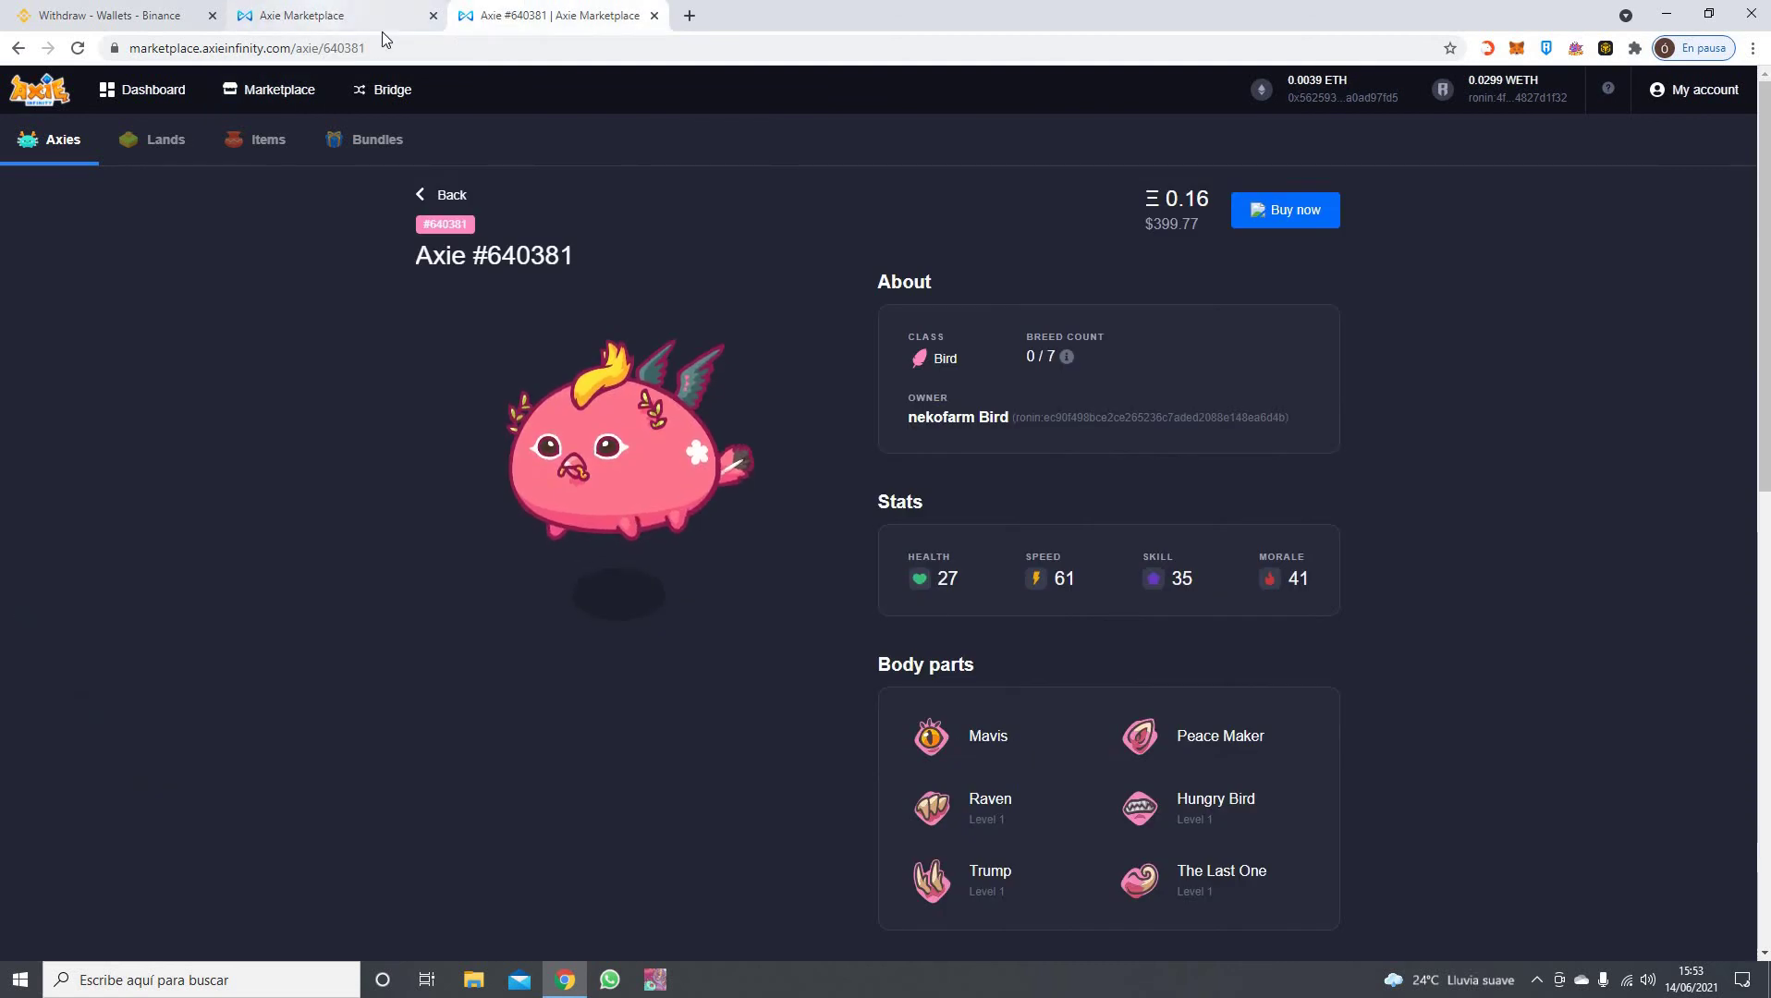
left_click(328, 16)
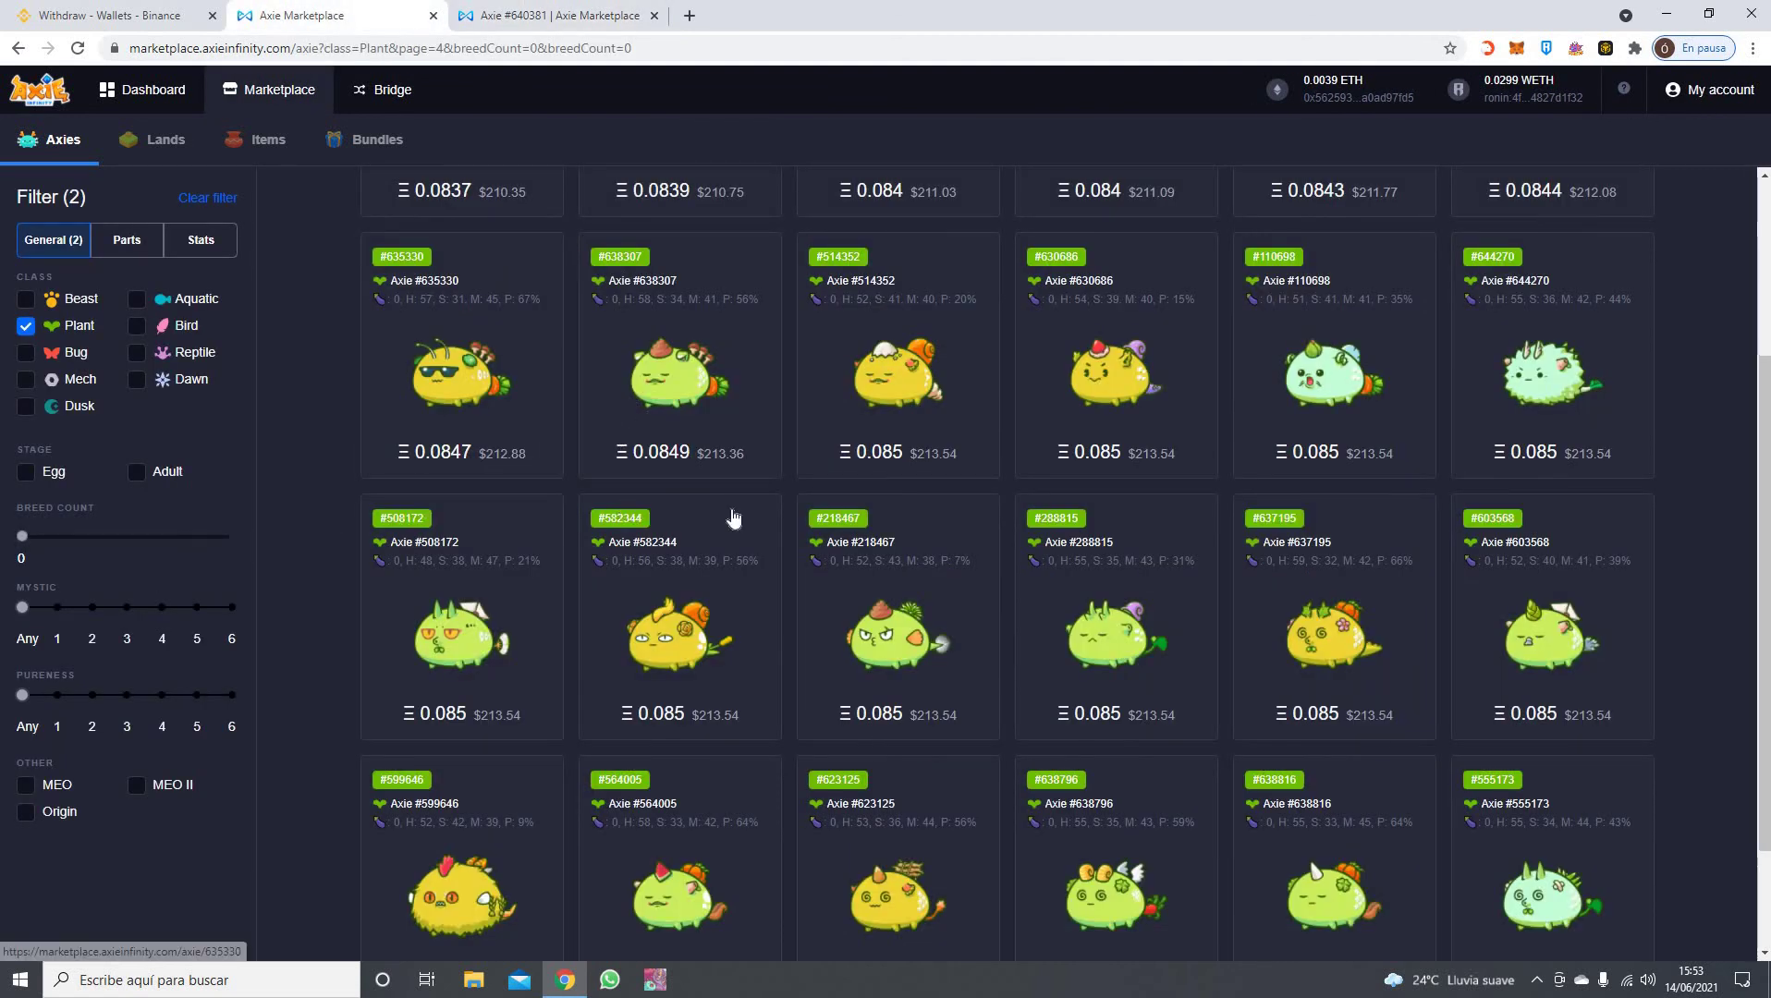
scroll(779, 518, "down", 2)
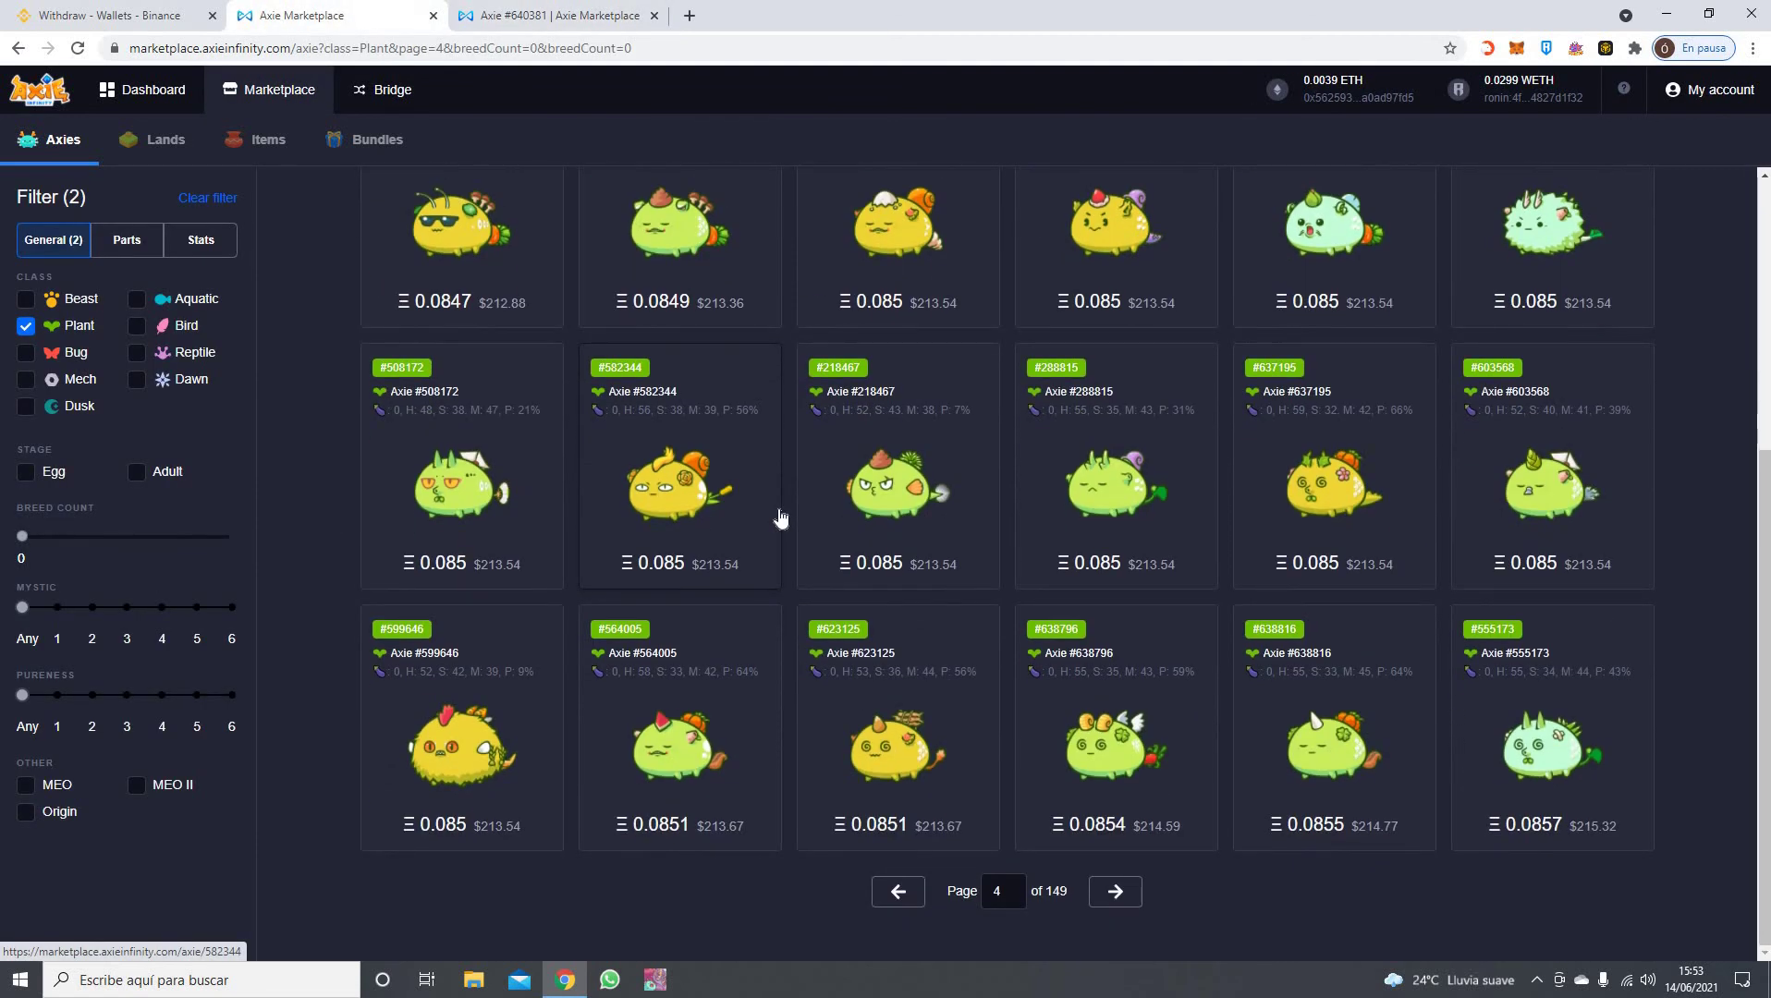
scroll(779, 518, "up", 5)
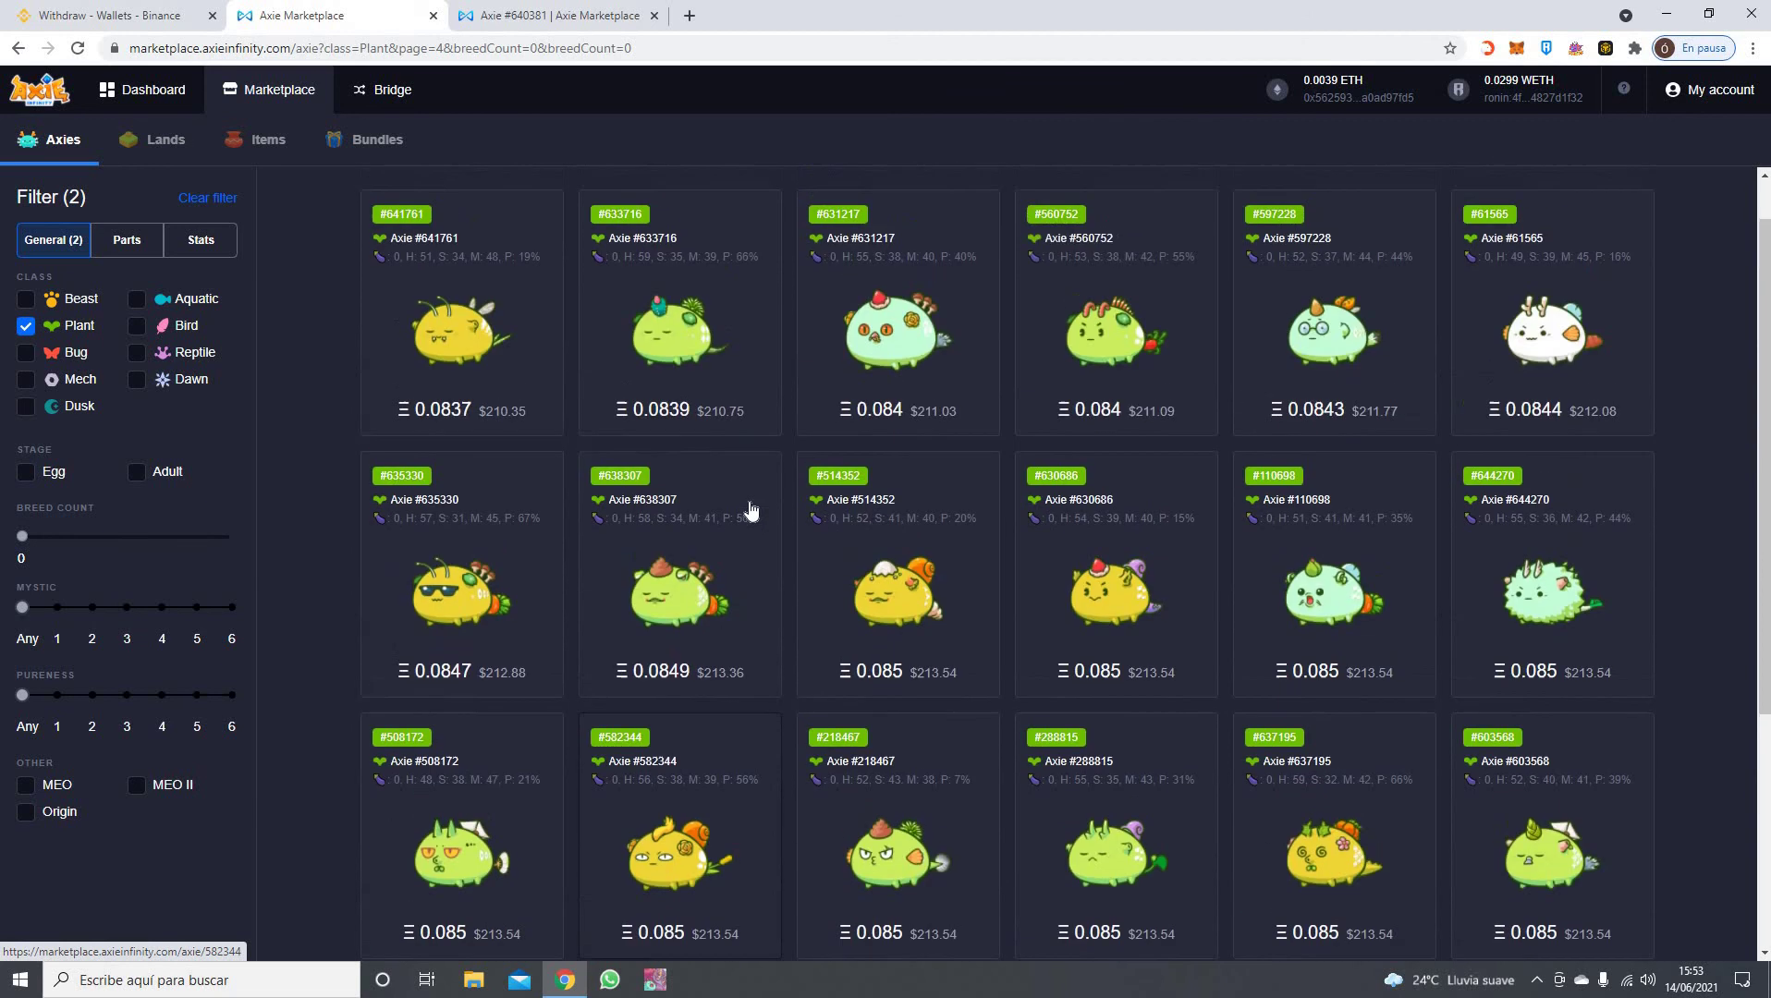
left_click(579, 16)
left_click(333, 15)
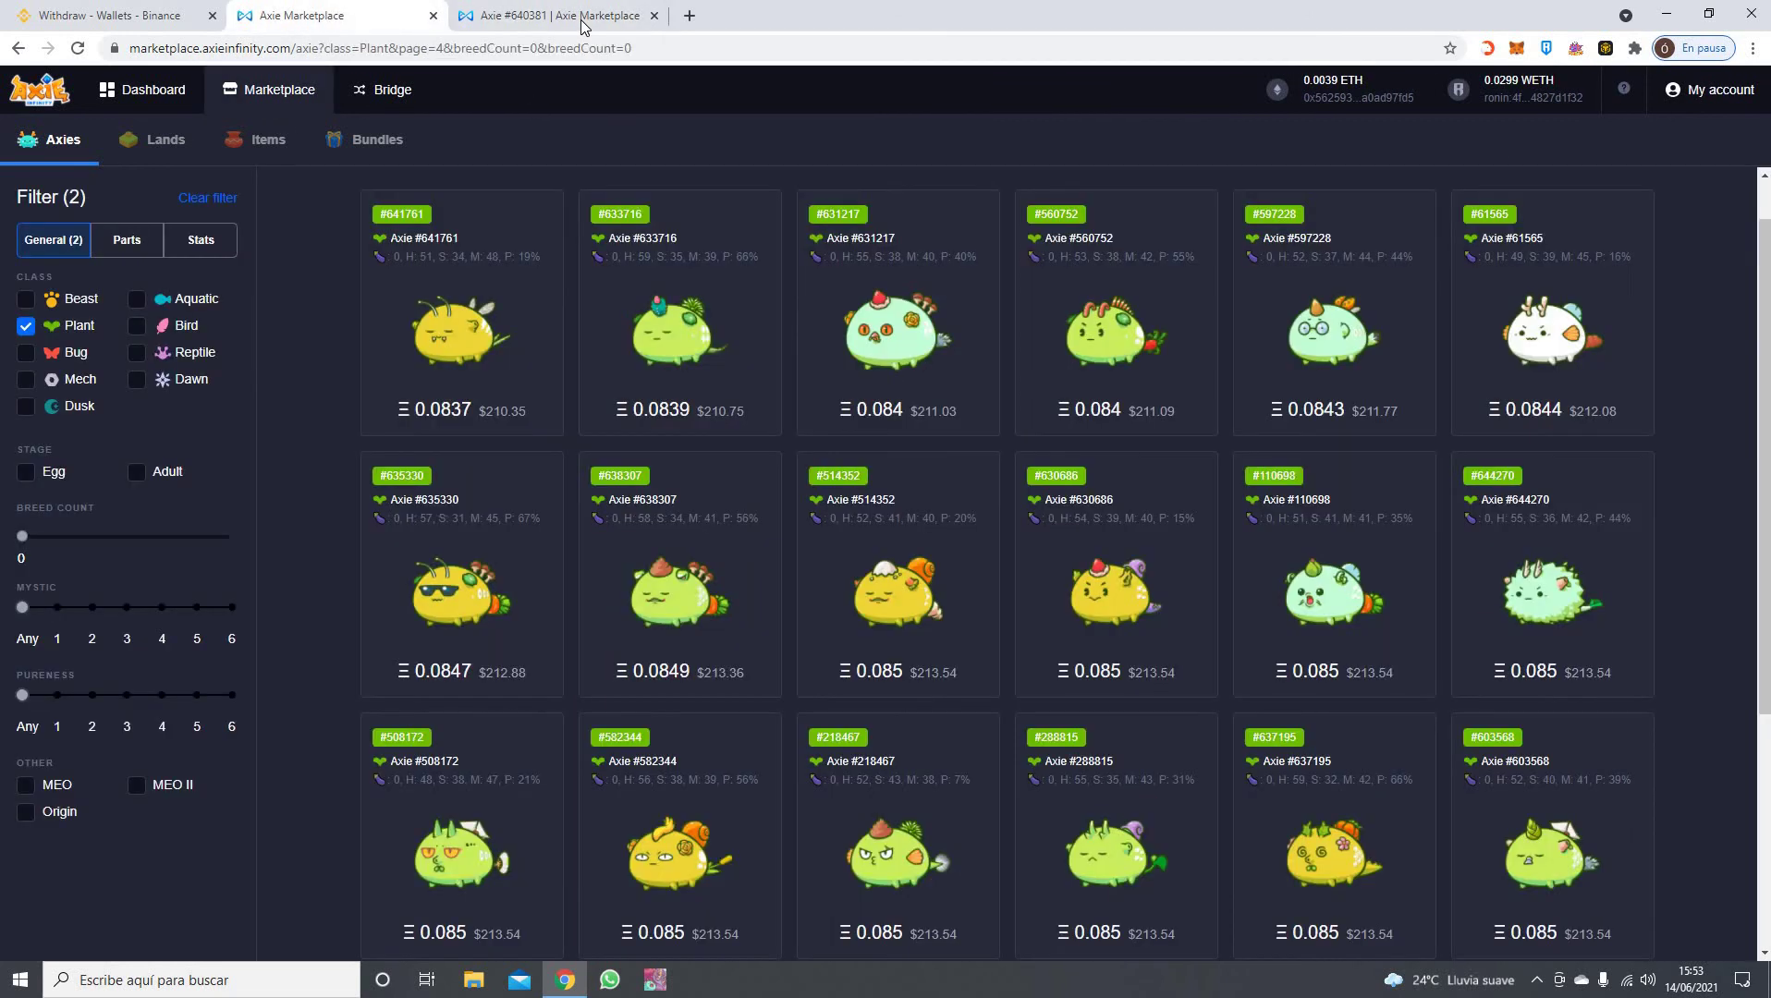
left_click(518, 16)
left_click(350, 18)
left_click(554, 15)
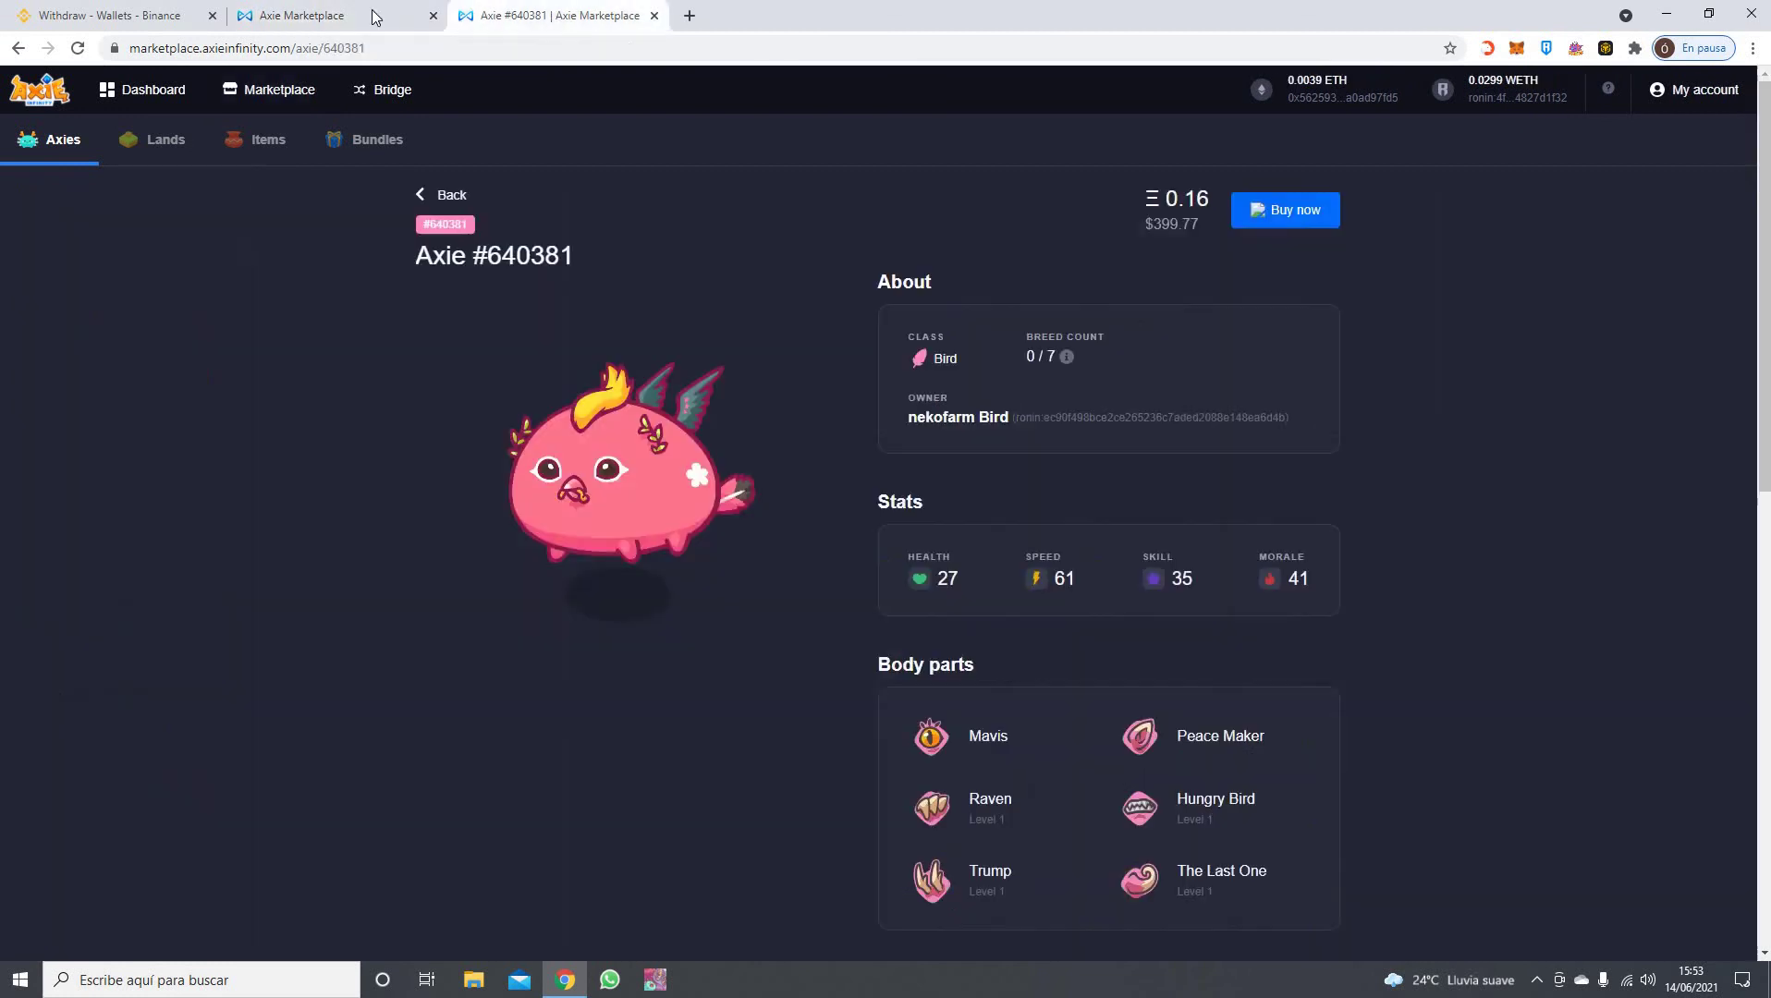
left_click(370, 16)
left_click(530, 16)
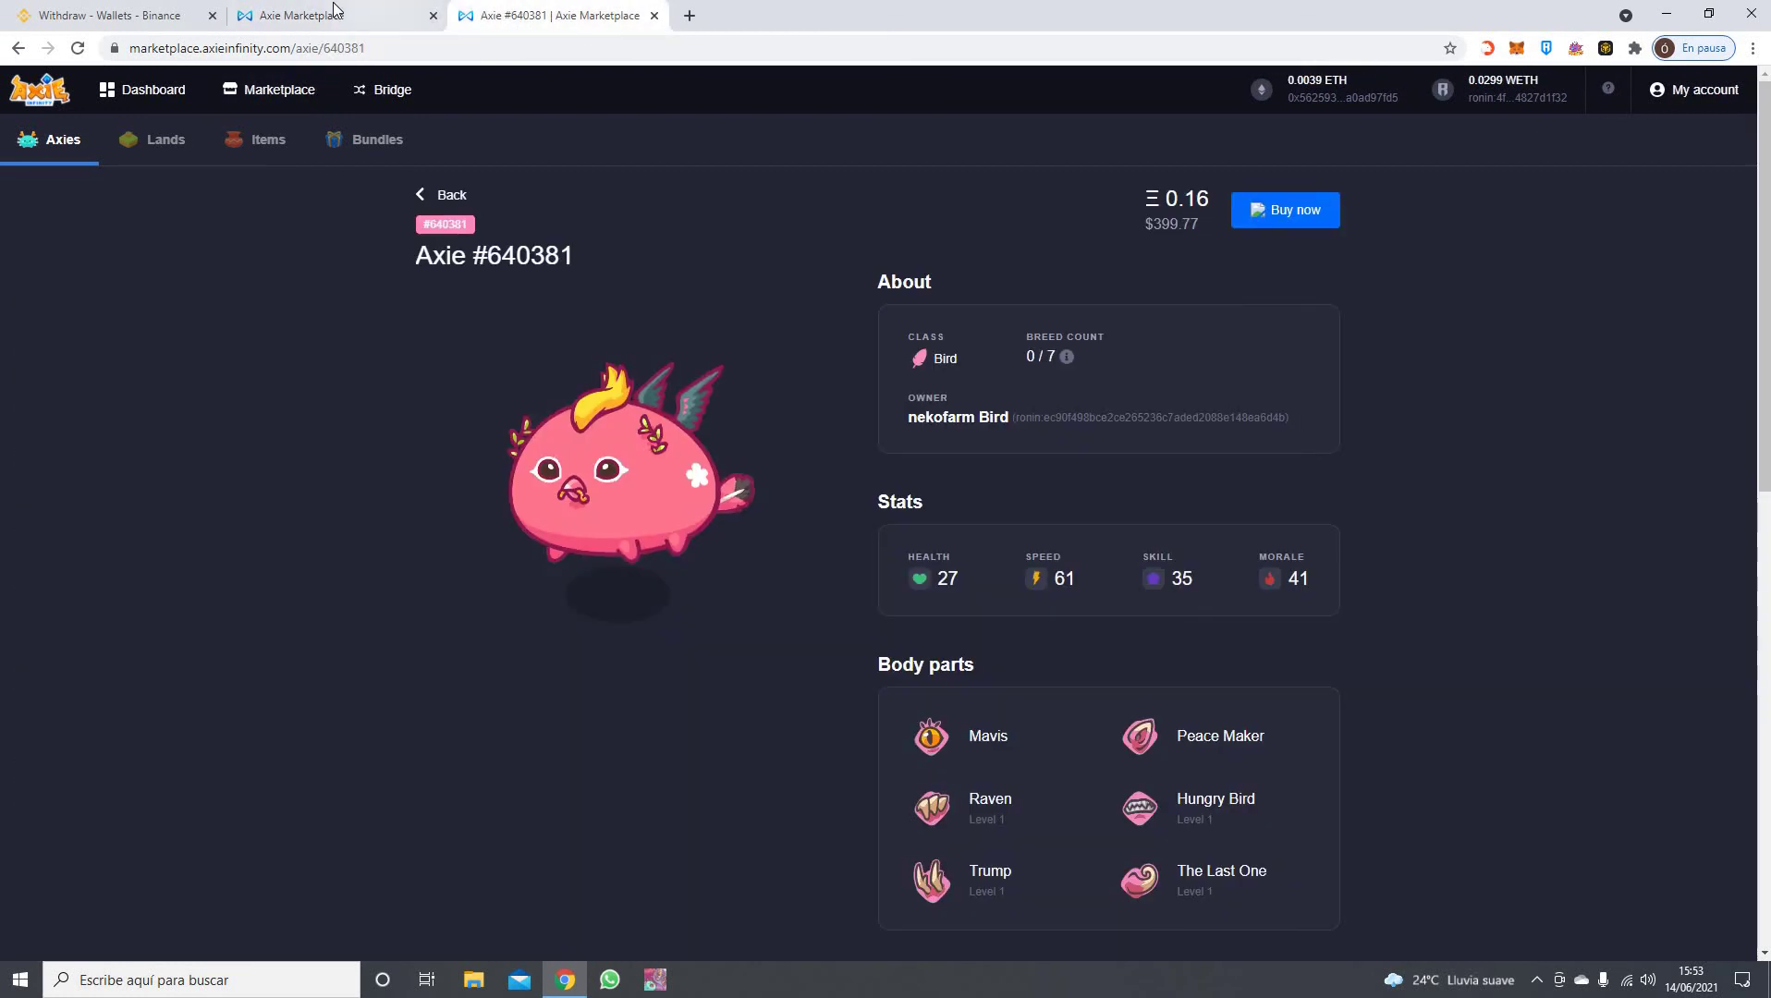
left_click(334, 13)
left_click(506, 16)
left_click(370, 15)
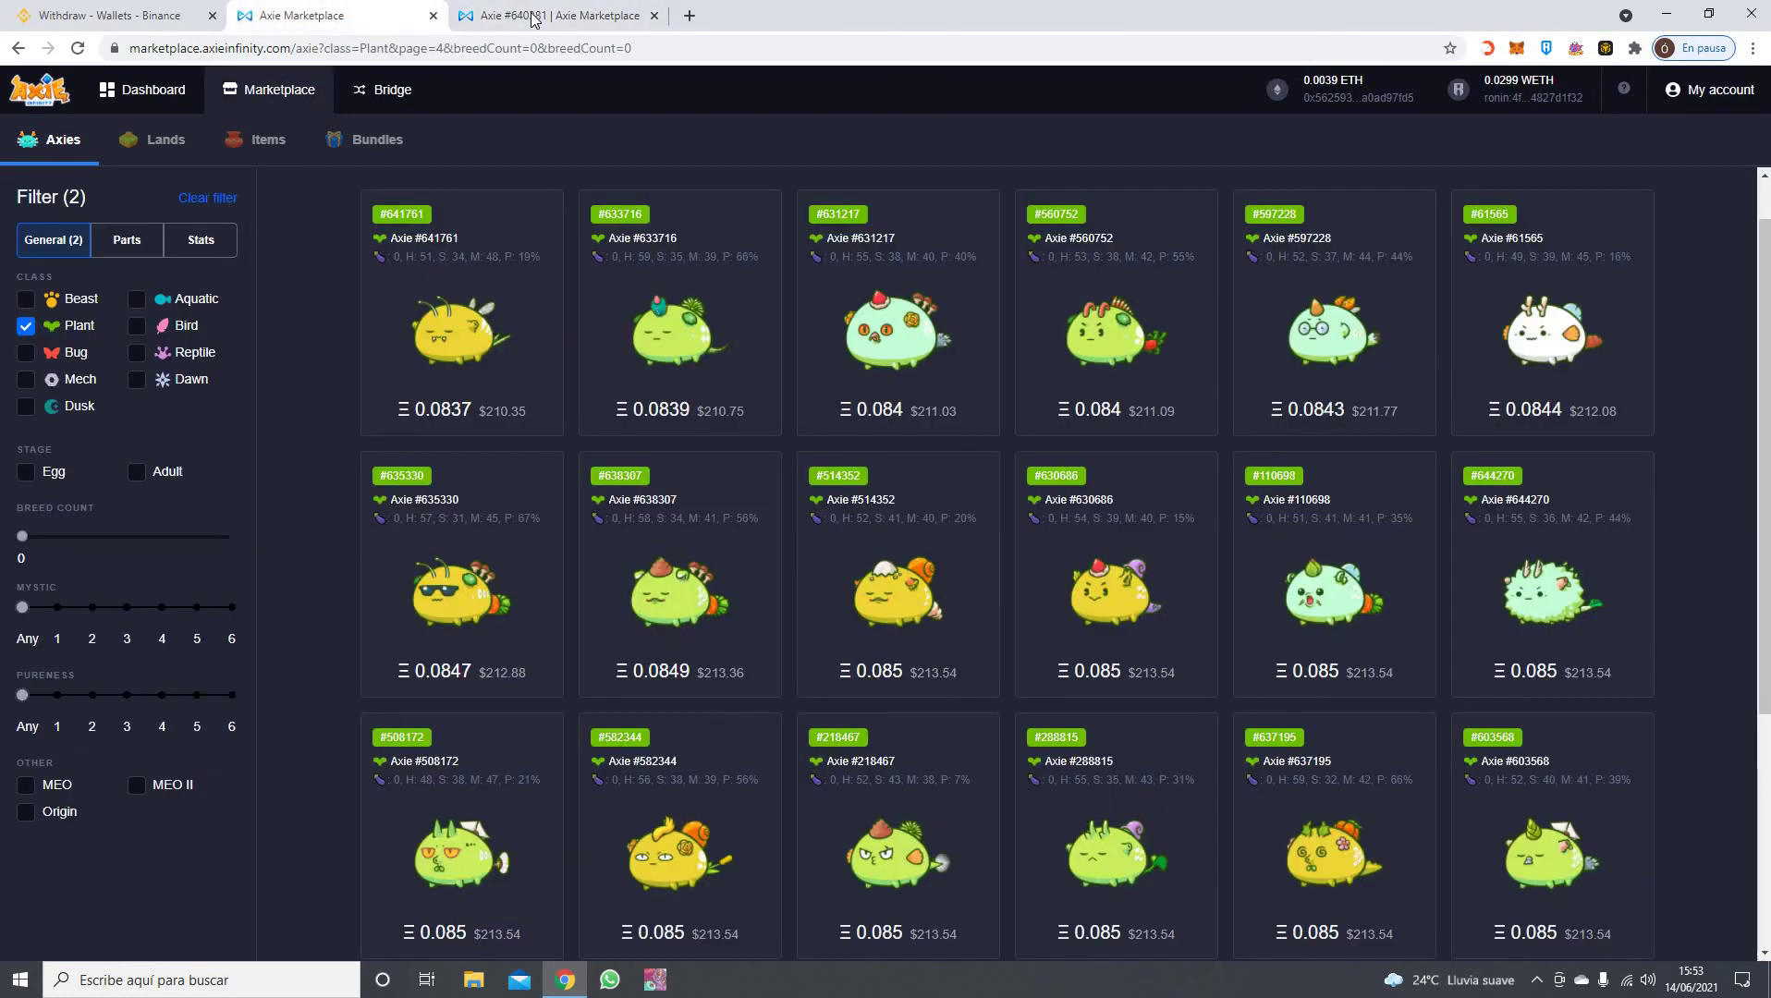
left_click(533, 15)
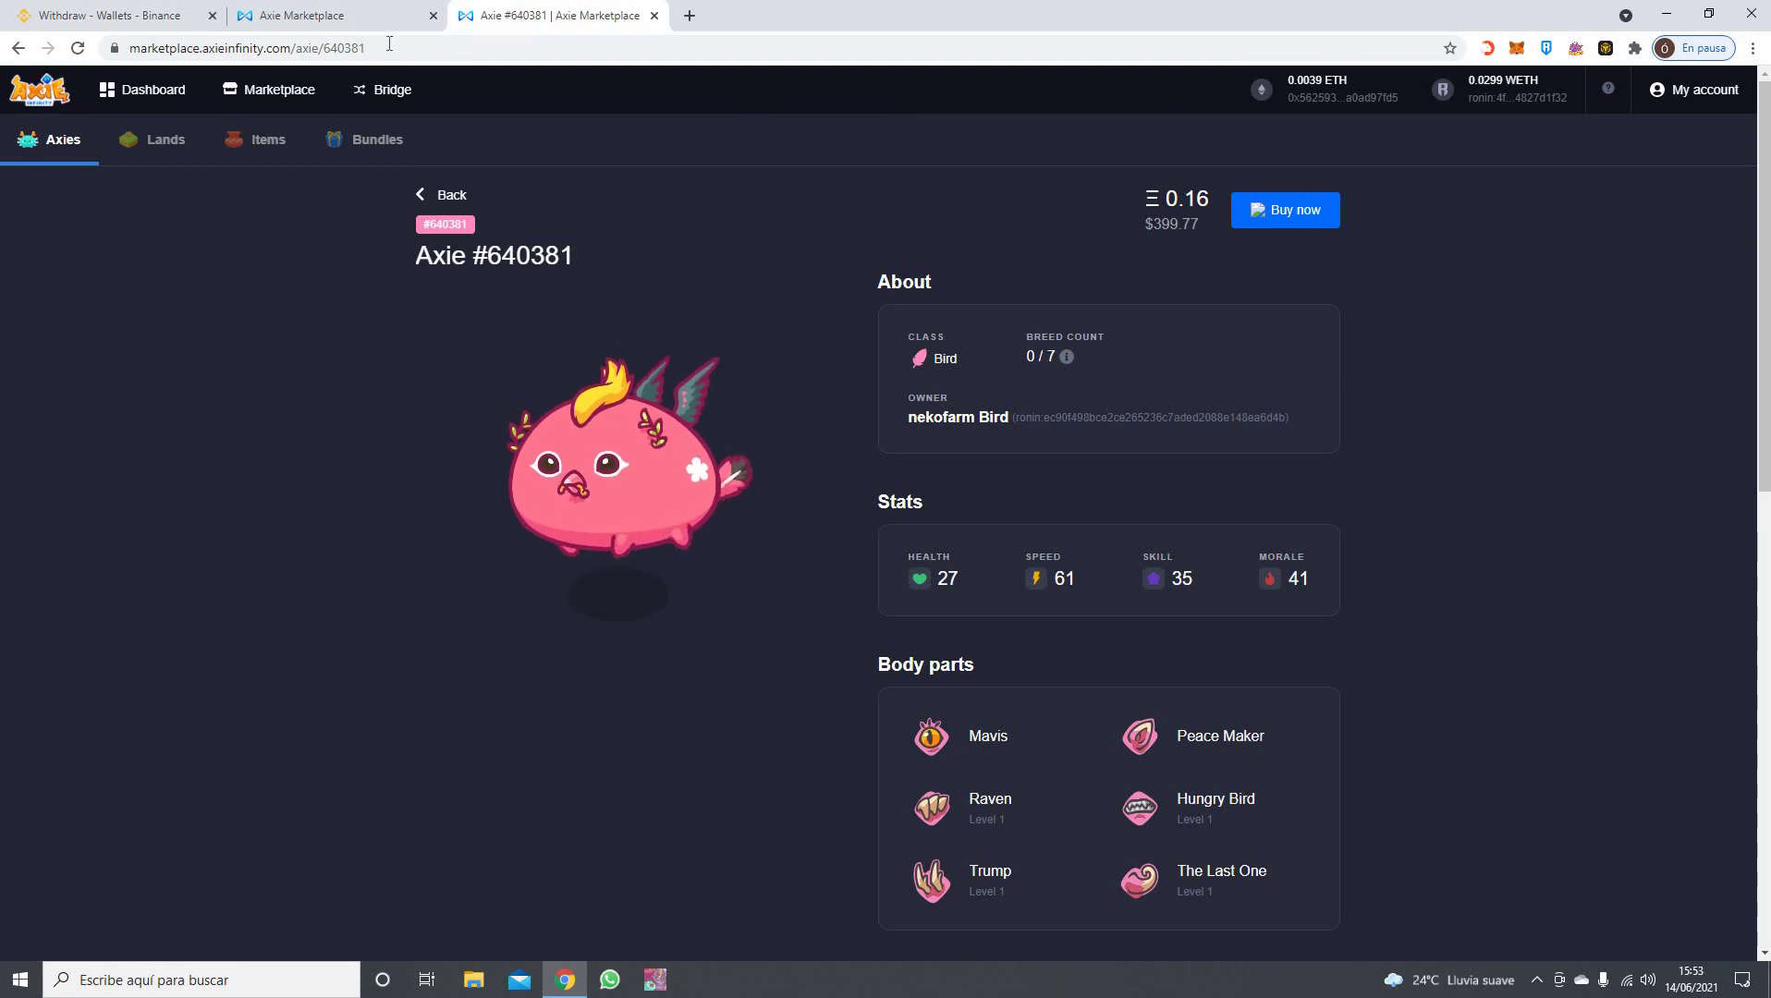
left_click(335, 20)
left_click(593, 20)
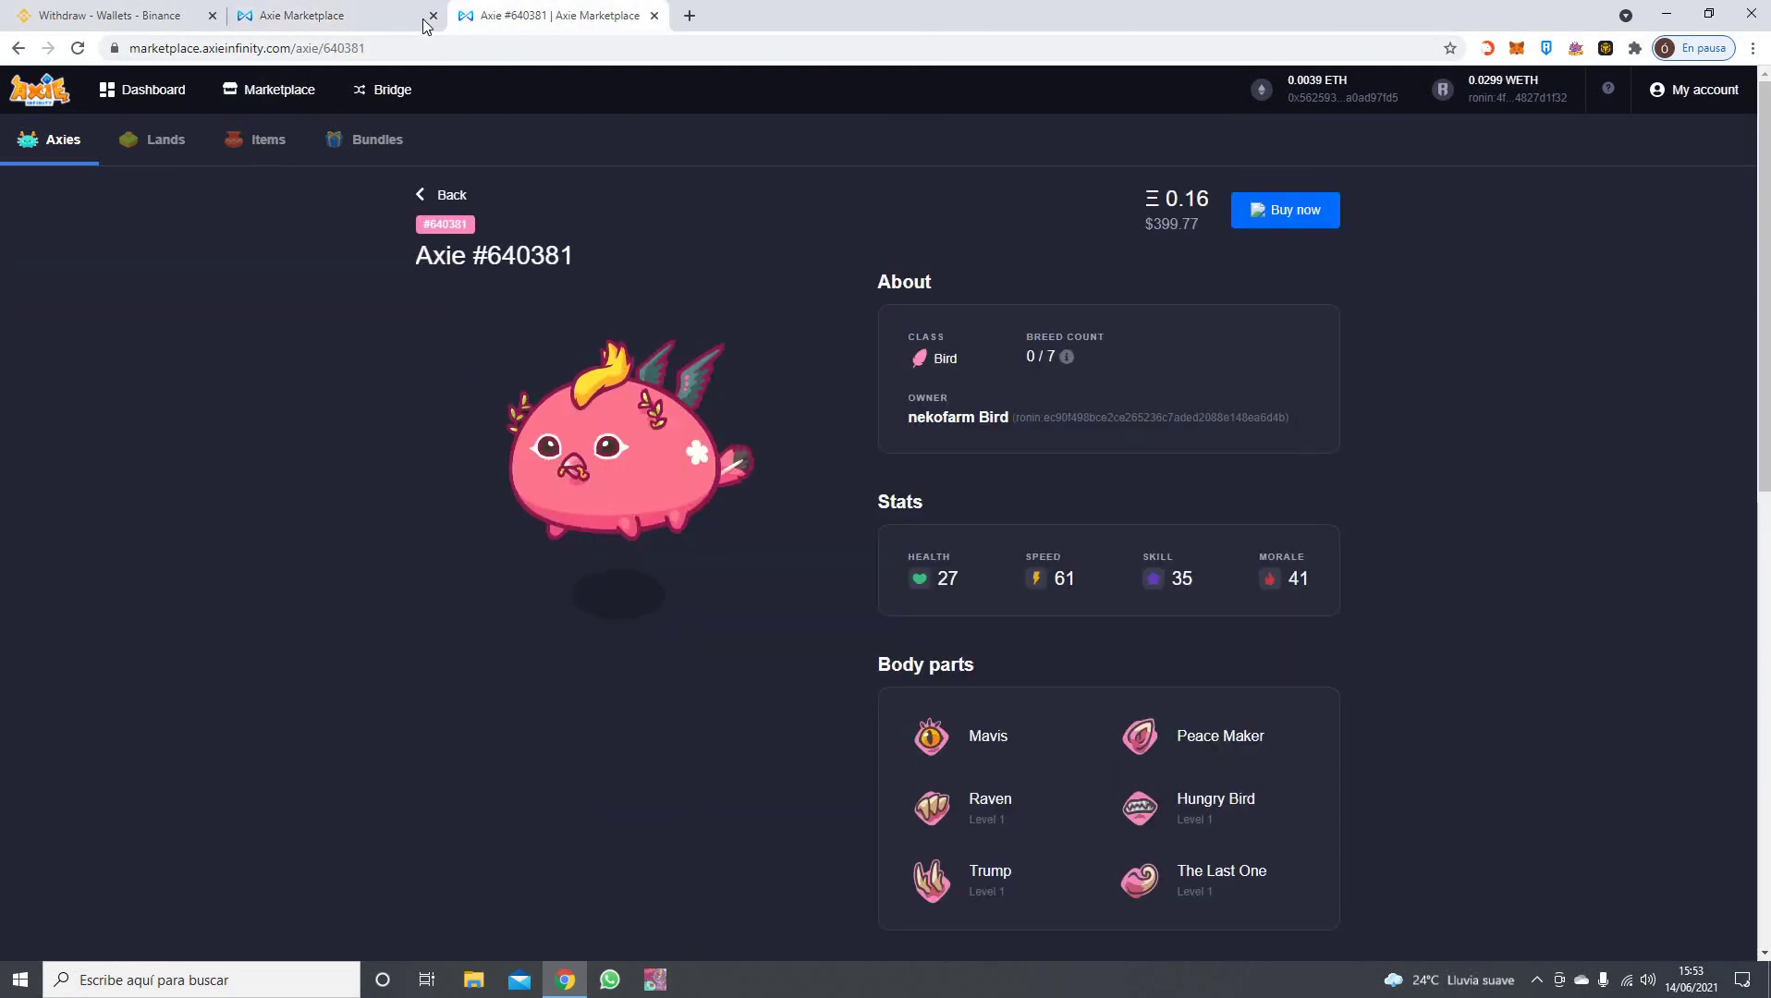